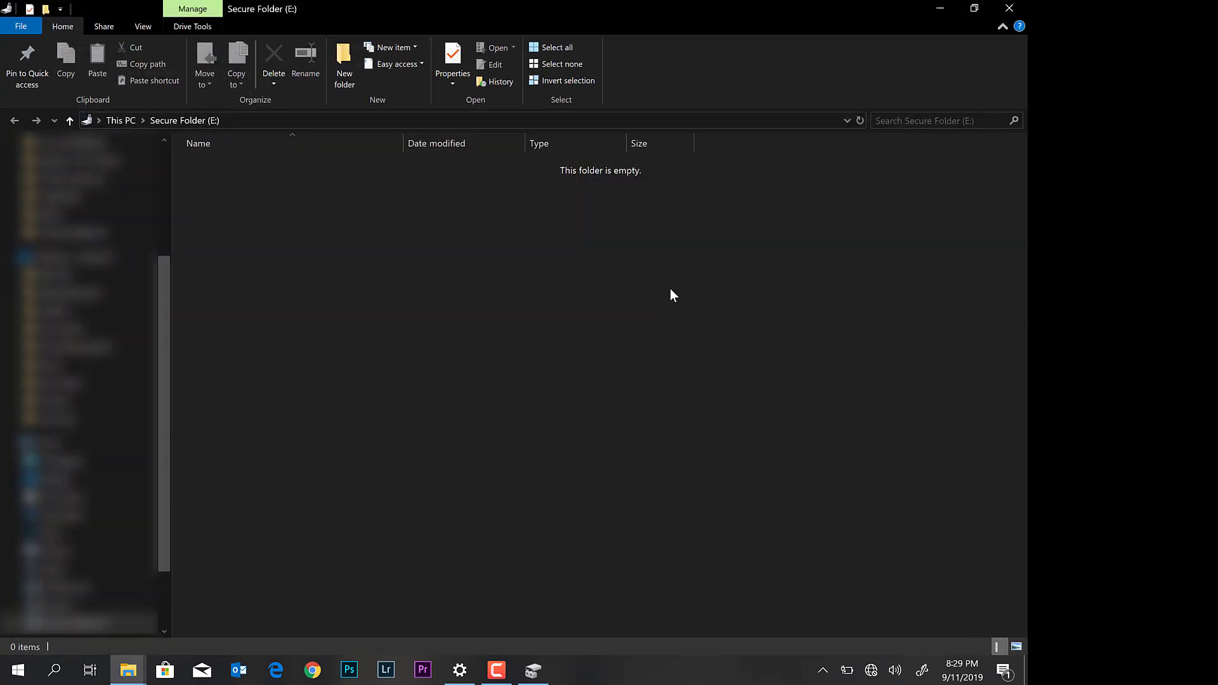
Step: Open the empty Secure Folder (E:) drive from This PC
{"action": "left_click", "coordinate": [1013, 6]}
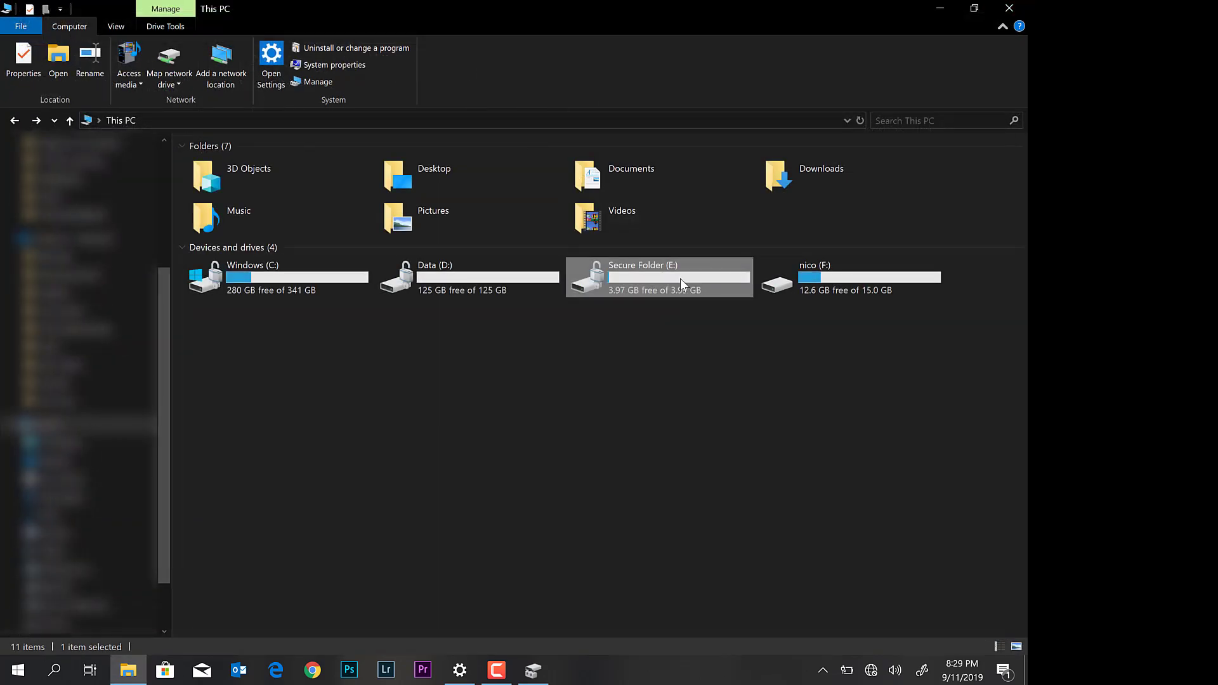
{"action": "double_click", "coordinate": [681, 280]}
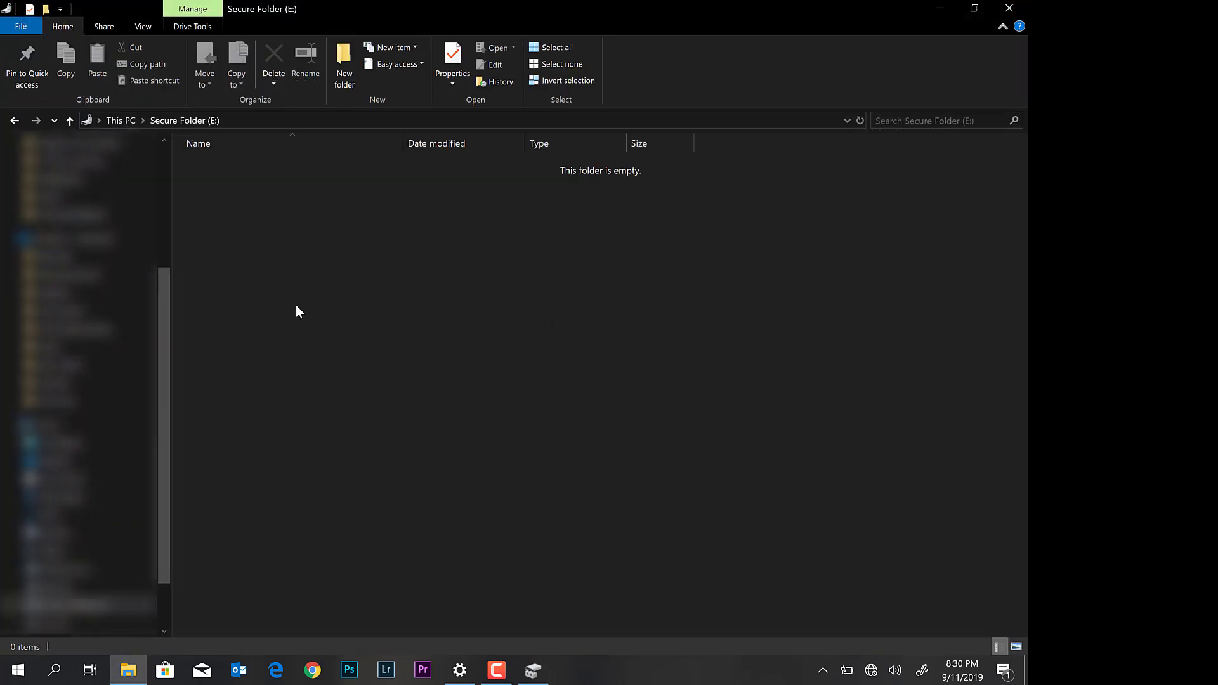
Step: Copy the Photo folder from the Desktop and go to the Secure Folder (E:) drive
{"action": "scroll", "coordinate": [116, 438], "scroll_direction": "down", "scroll_amount": 2}
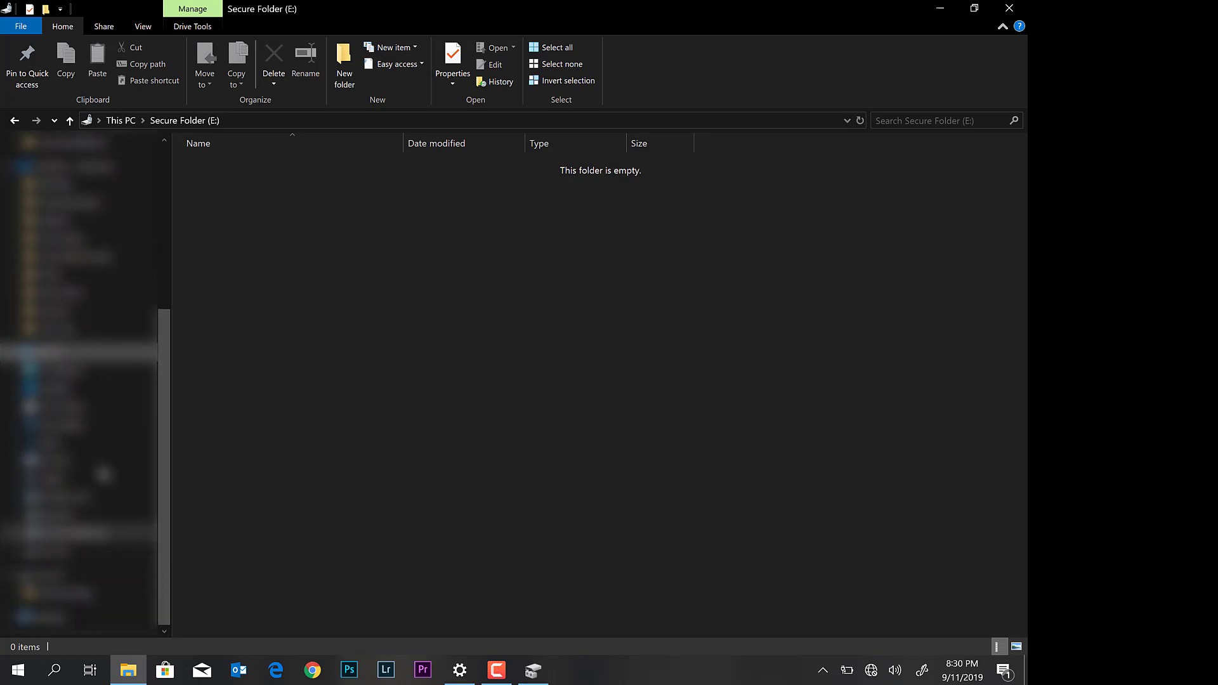
{"action": "left_click", "coordinate": [64, 389]}
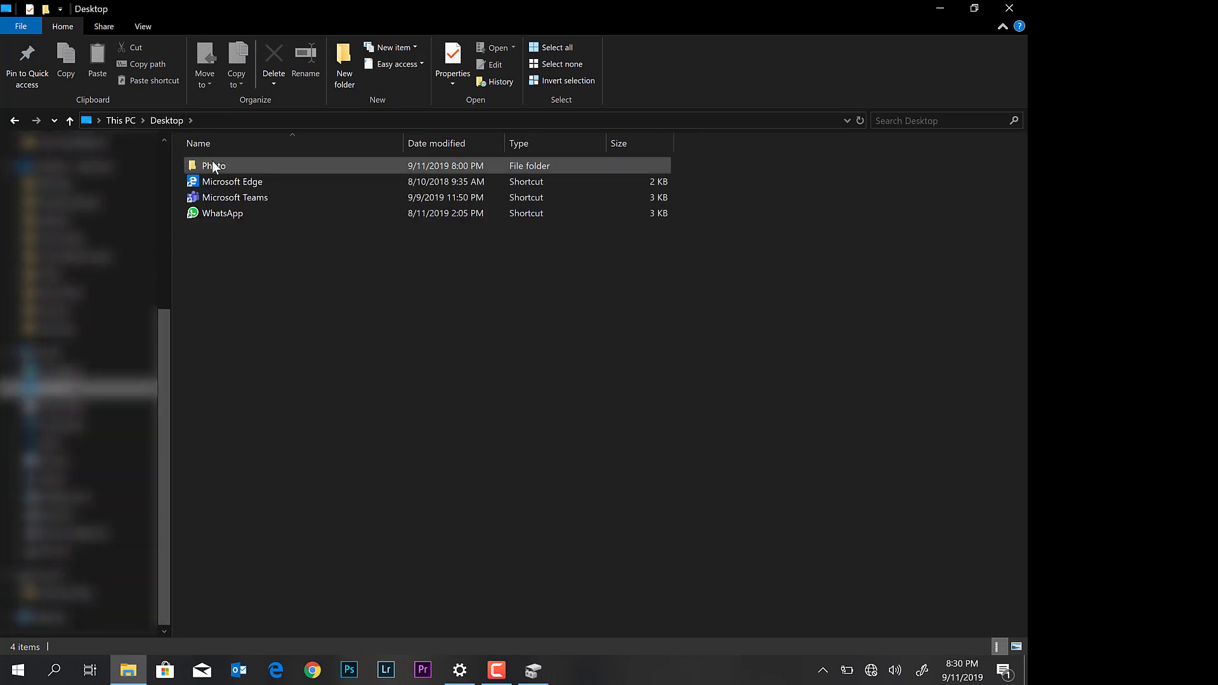
{"action": "left_click", "coordinate": [212, 163]}
{"action": "right_click", "coordinate": [212, 164]}
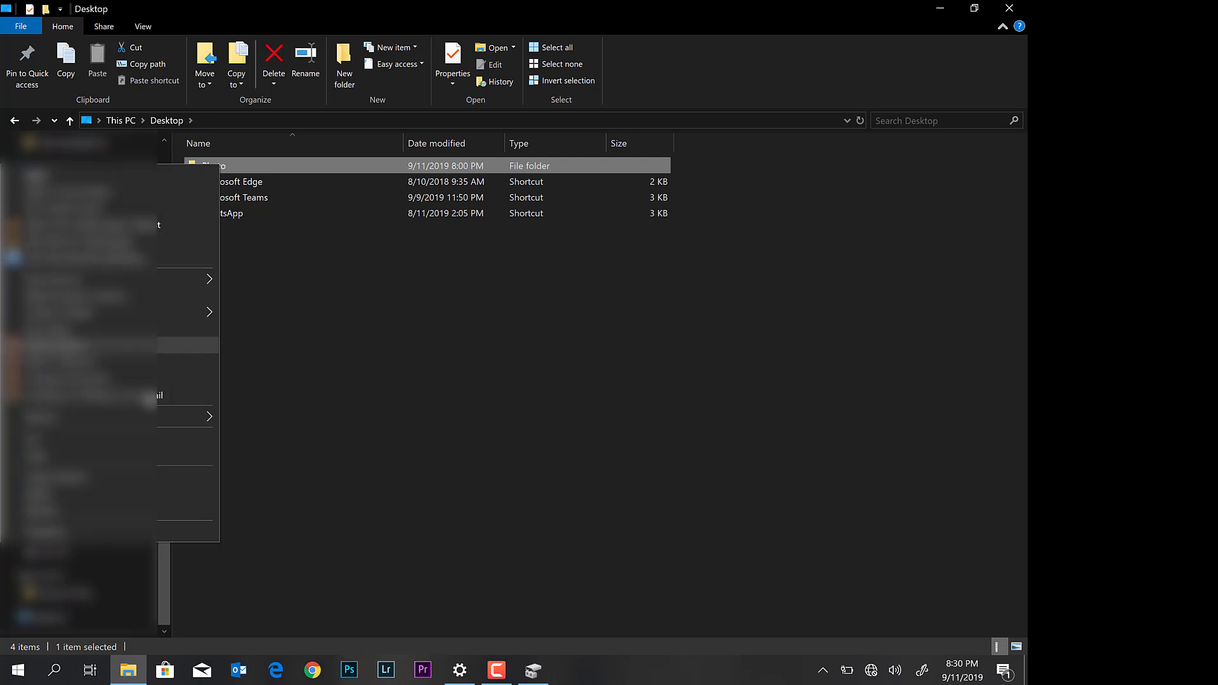
{"action": "left_click", "coordinate": [130, 455]}
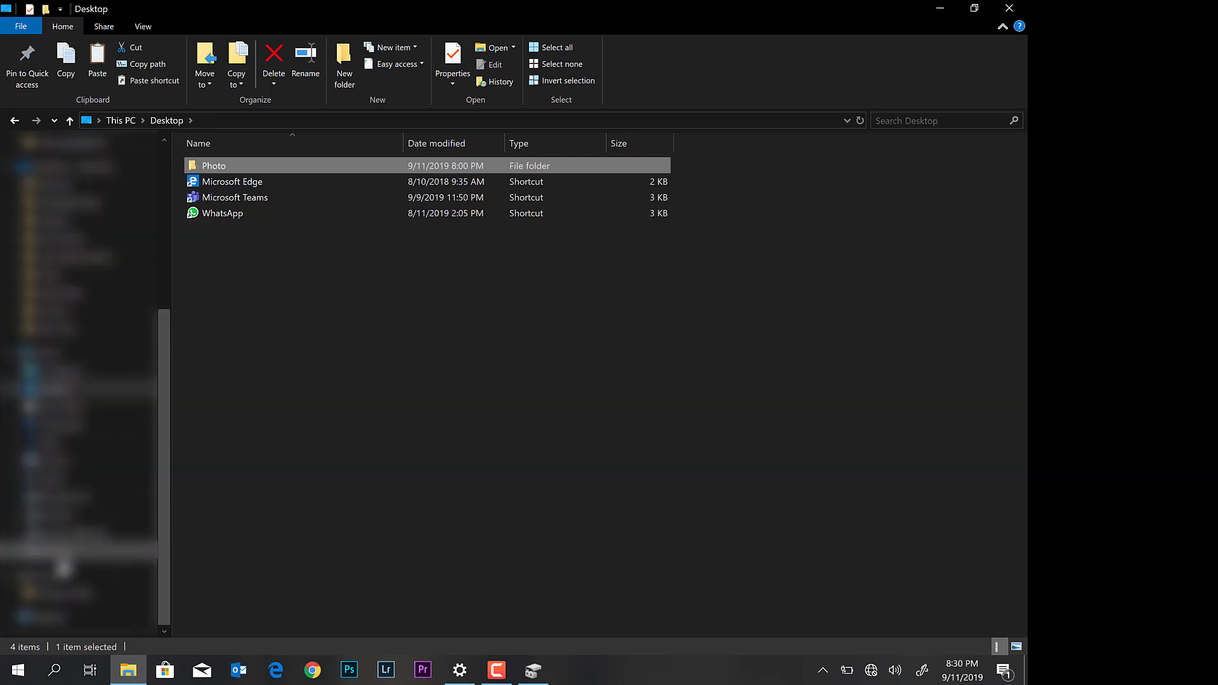
{"action": "left_click", "coordinate": [69, 535]}
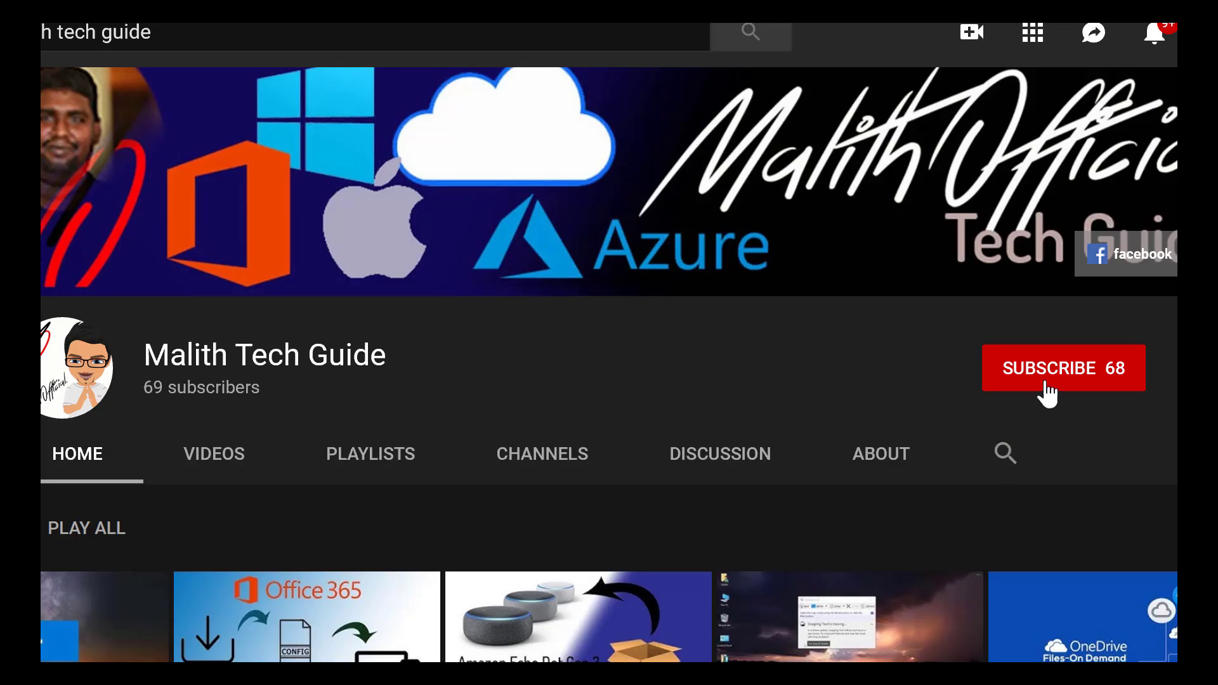
{"action": "left_click", "coordinate": [1079, 374]}
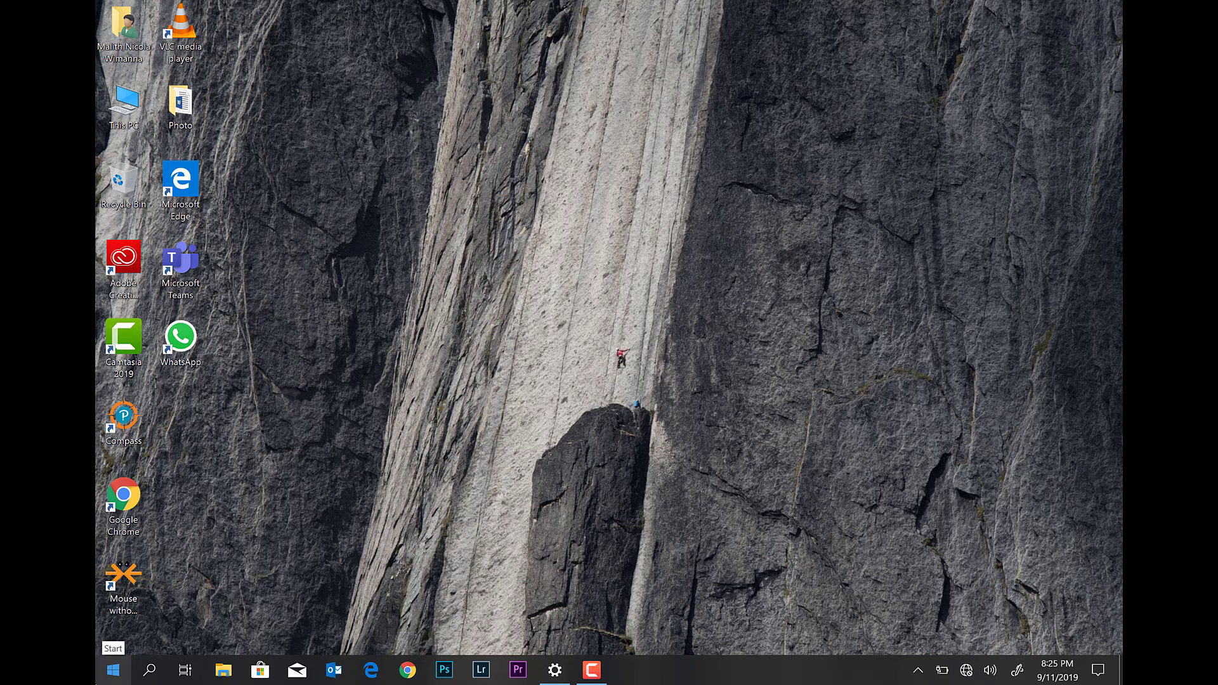
Step: Open Disk Management and maximize its window
{"action": "right_click", "coordinate": [113, 670]}
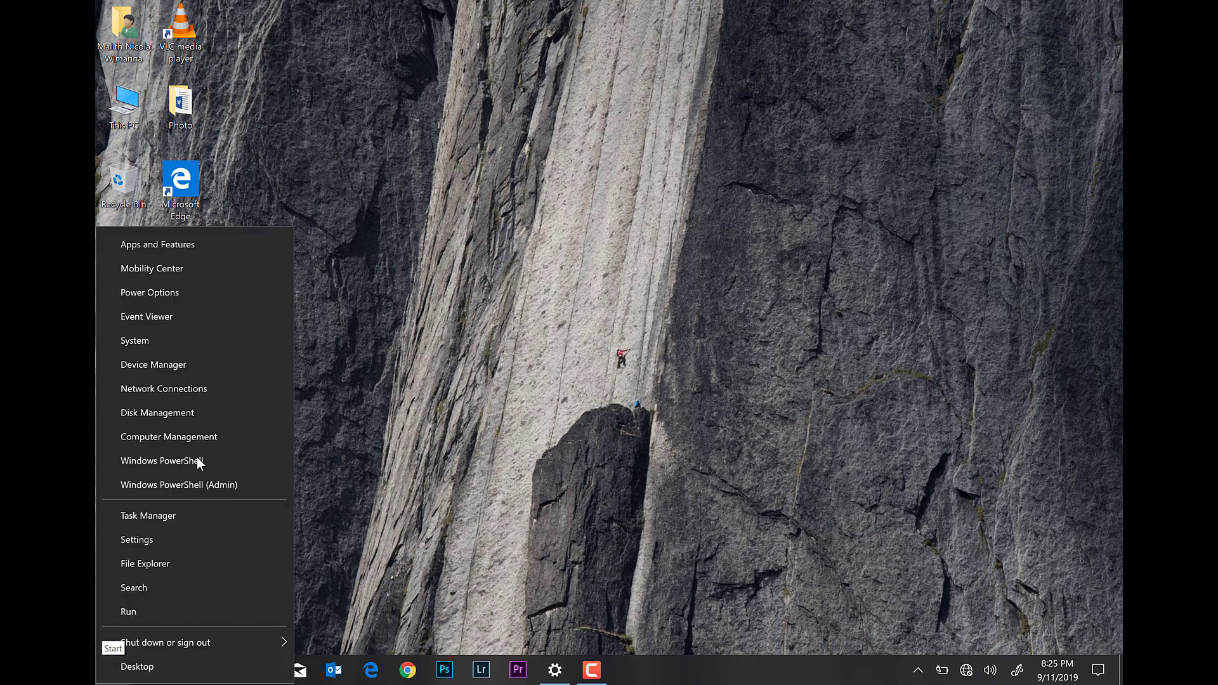
{"action": "left_click", "coordinate": [225, 417]}
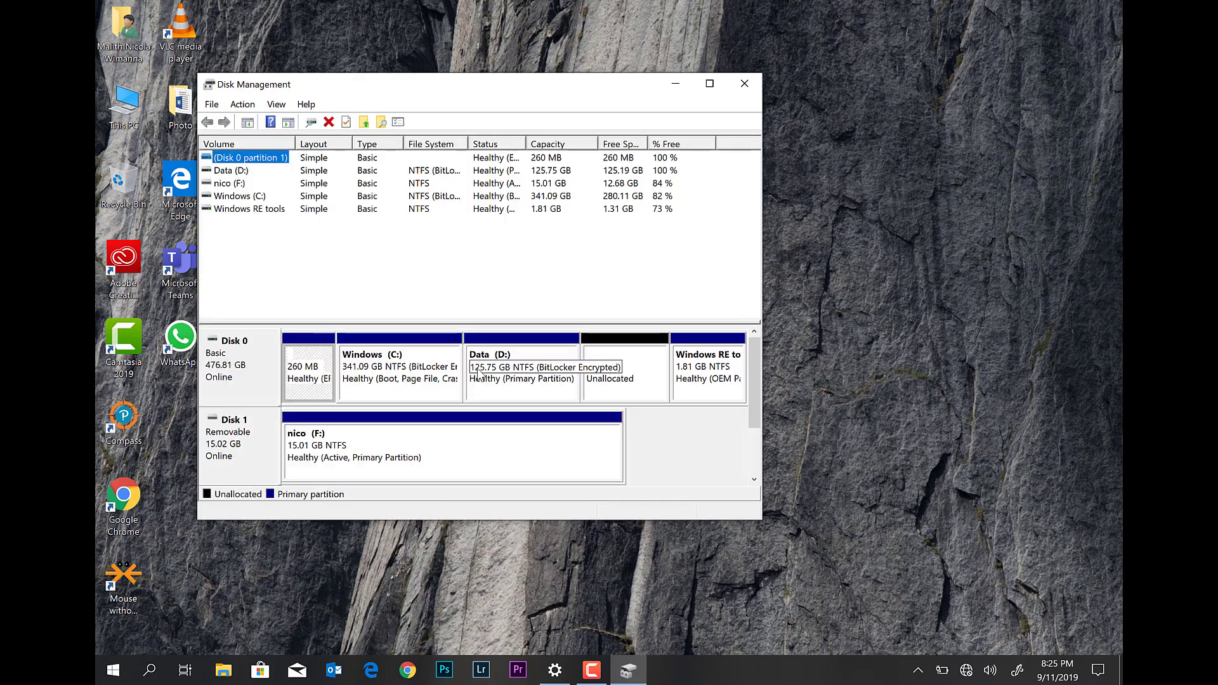
{"action": "left_click", "coordinate": [719, 87]}
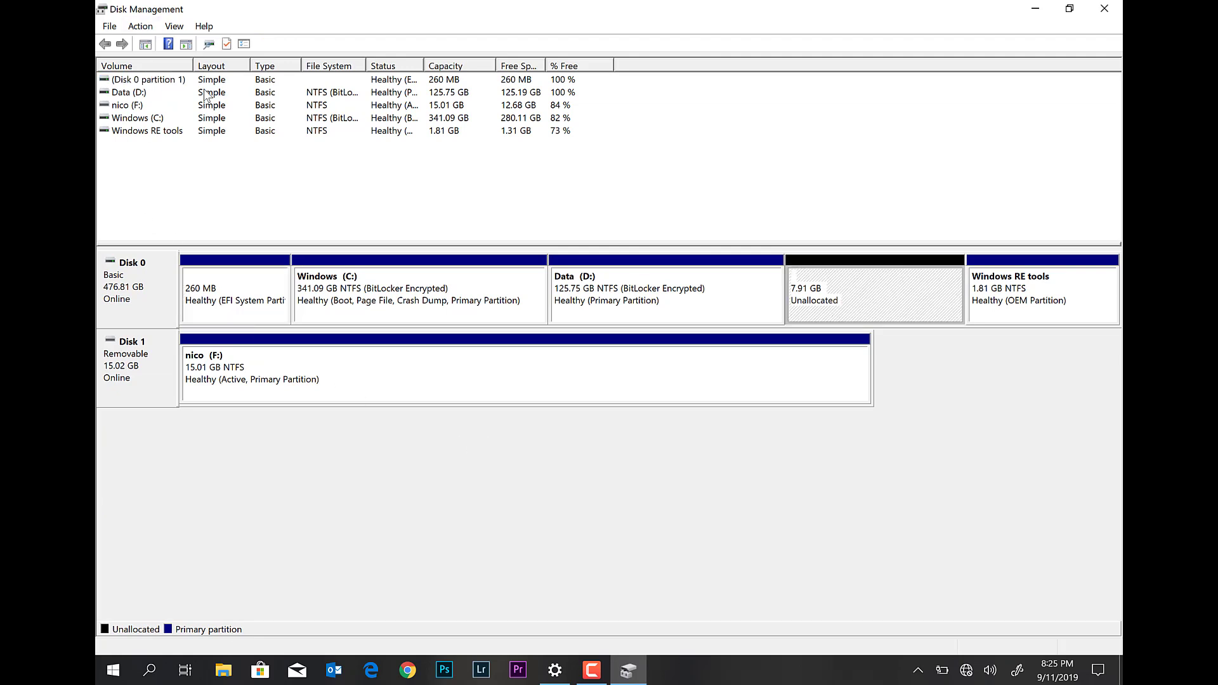
Step: Start creating a virtual hard disk and save its file as Secure Folder on the Data (D:) drive
{"action": "left_click", "coordinate": [137, 26]}
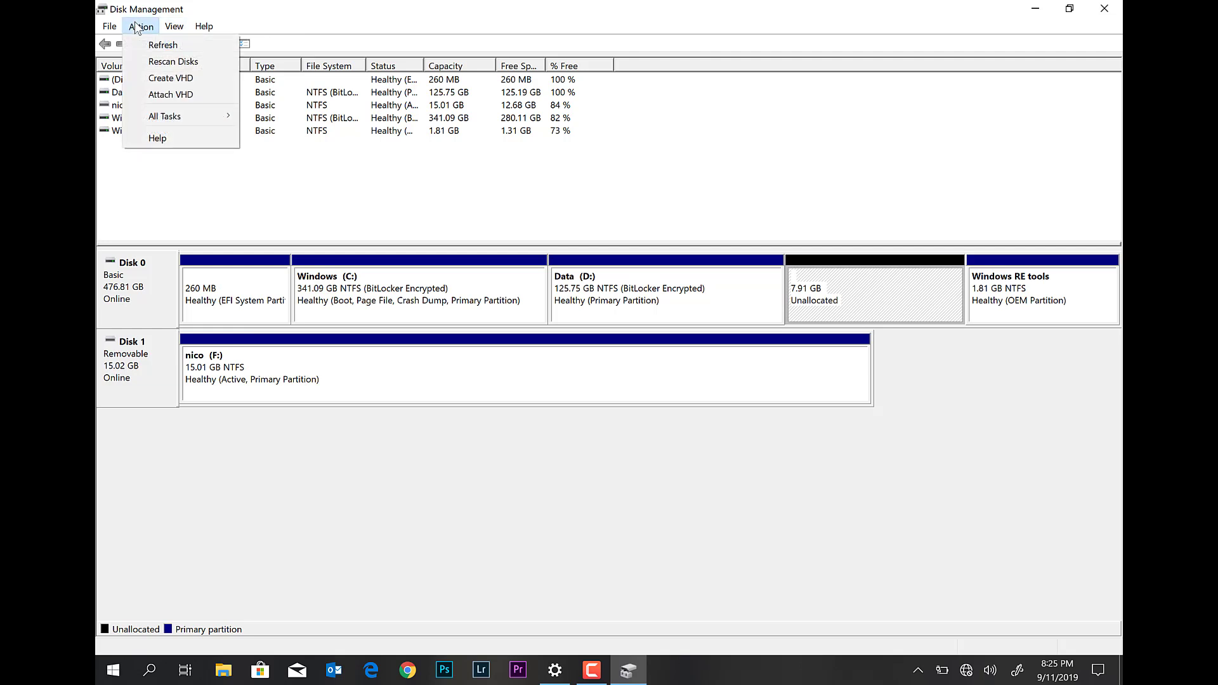
{"action": "left_click", "coordinate": [176, 84]}
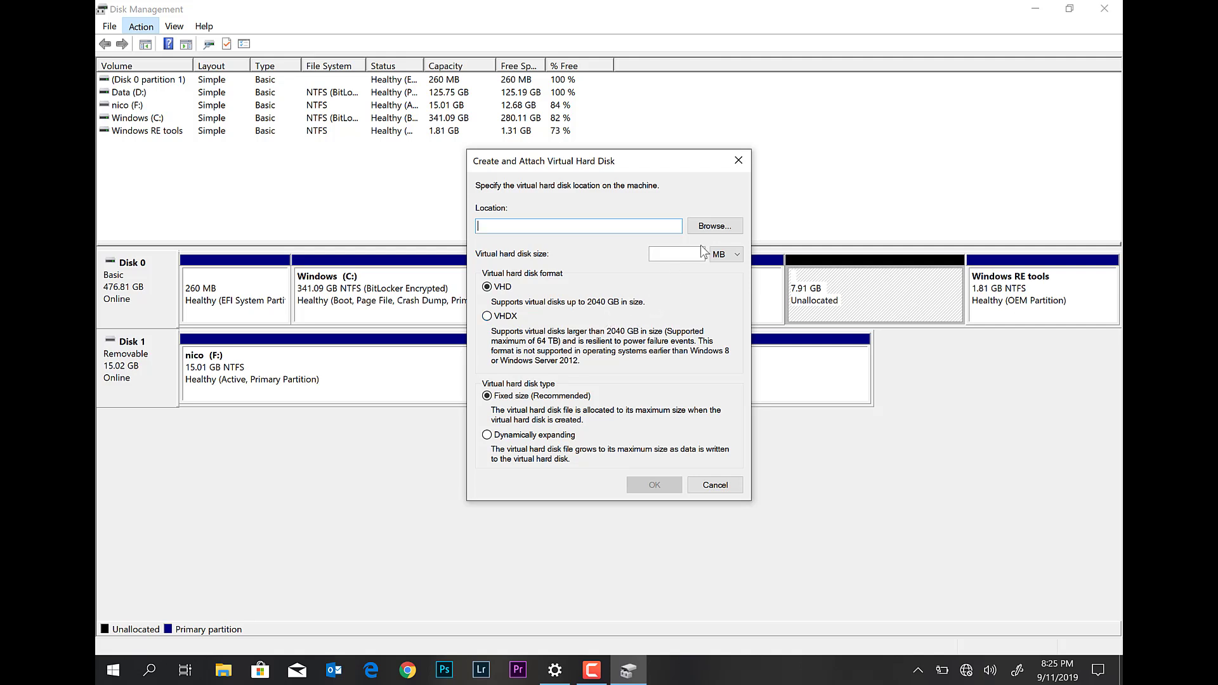
{"action": "left_click", "coordinate": [714, 230]}
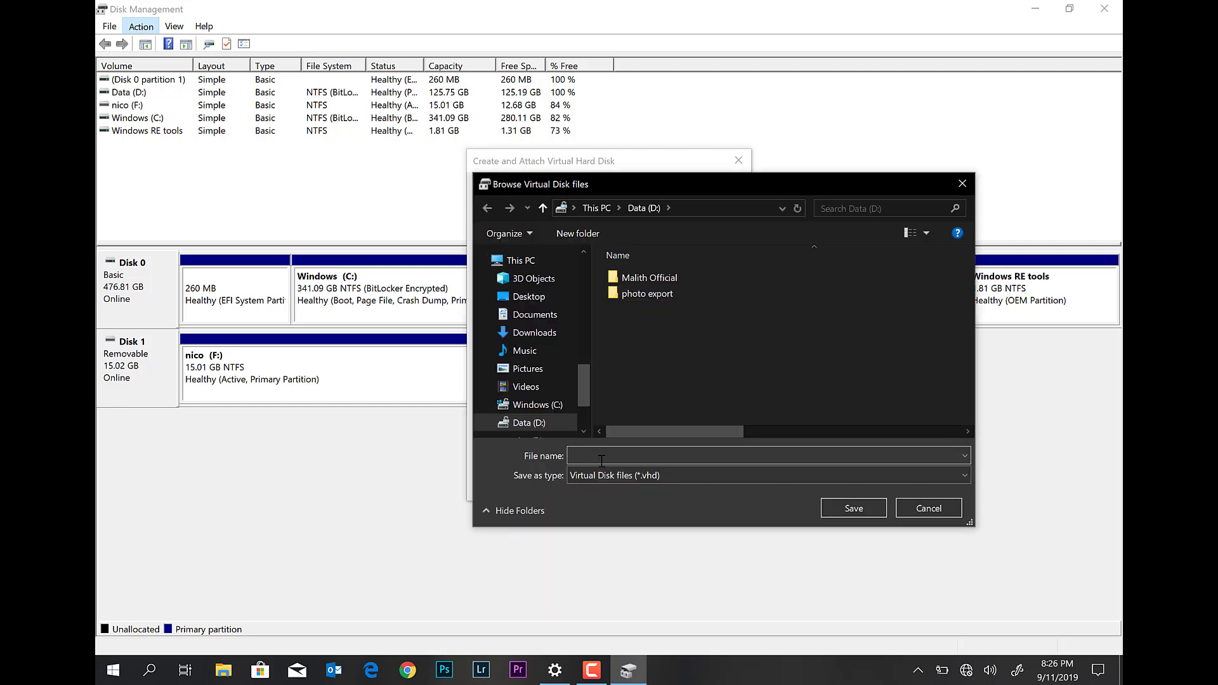
{"action": "type", "text": "Secure Folder"}
{"action": "left_click", "coordinate": [843, 507]}
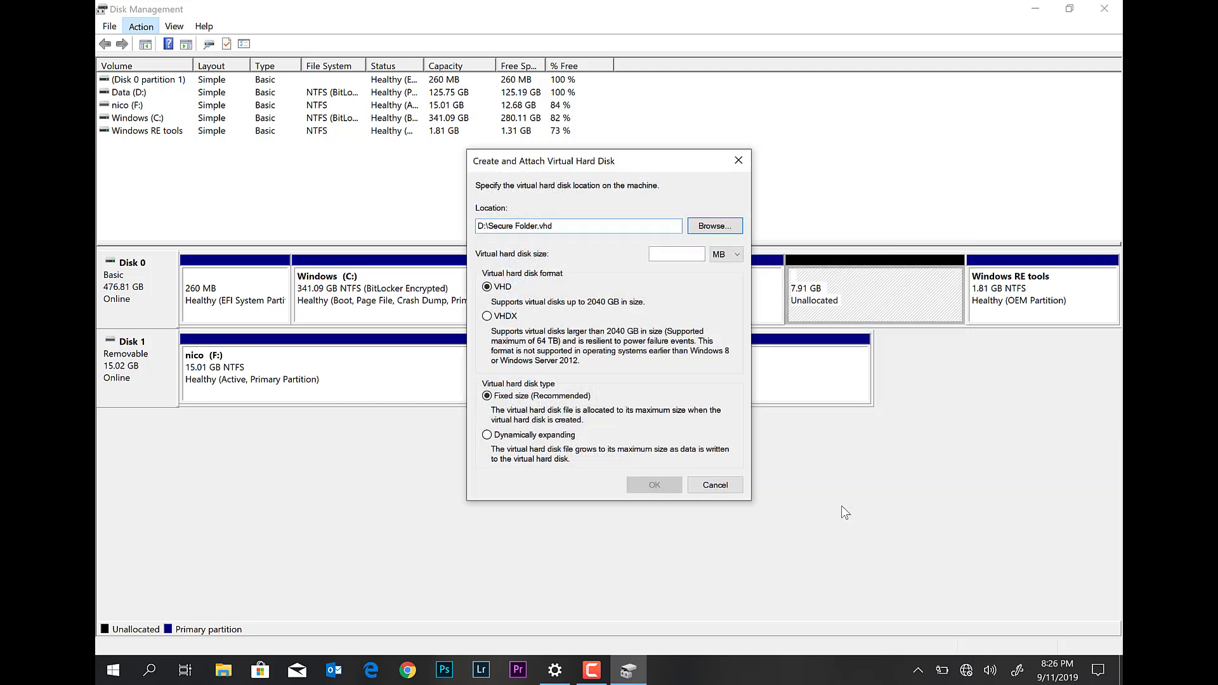
Step: Set the virtual hard disk size to 4 GB with the dynamically expanding type and create it
{"action": "left_click", "coordinate": [725, 255]}
{"action": "left_click", "coordinate": [718, 280]}
{"action": "left_click", "coordinate": [670, 252]}
{"action": "type", "text": "4"}
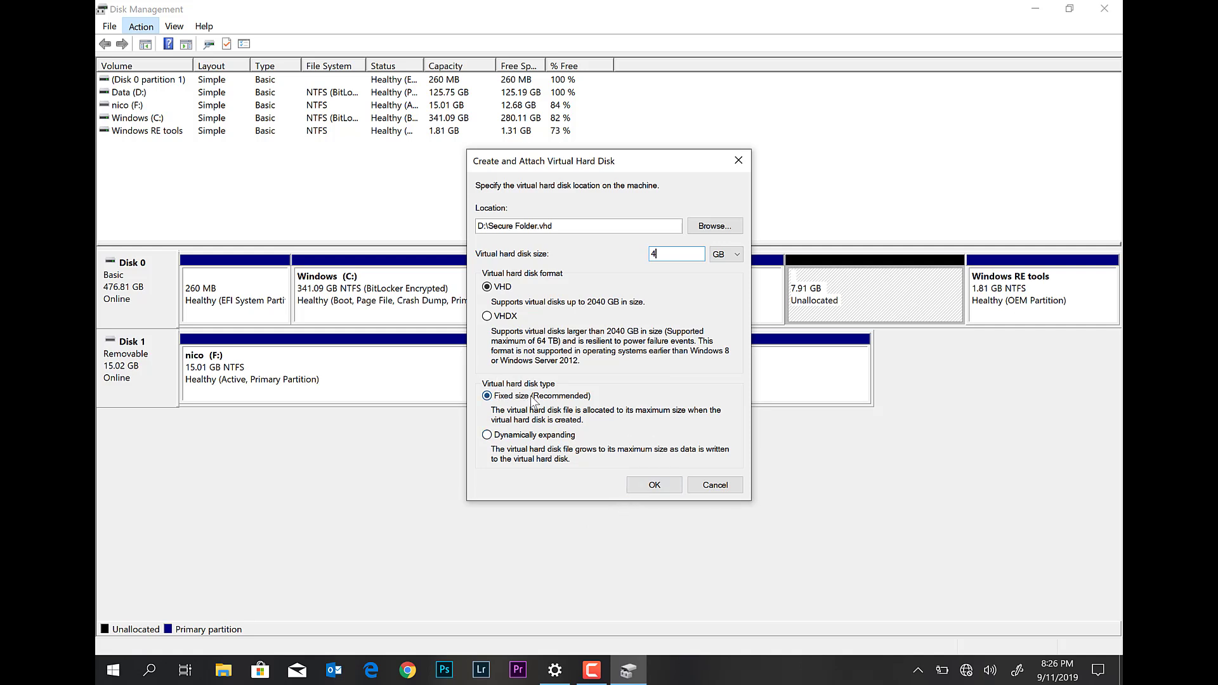
{"action": "left_click", "coordinate": [537, 436]}
{"action": "left_click", "coordinate": [654, 485]}
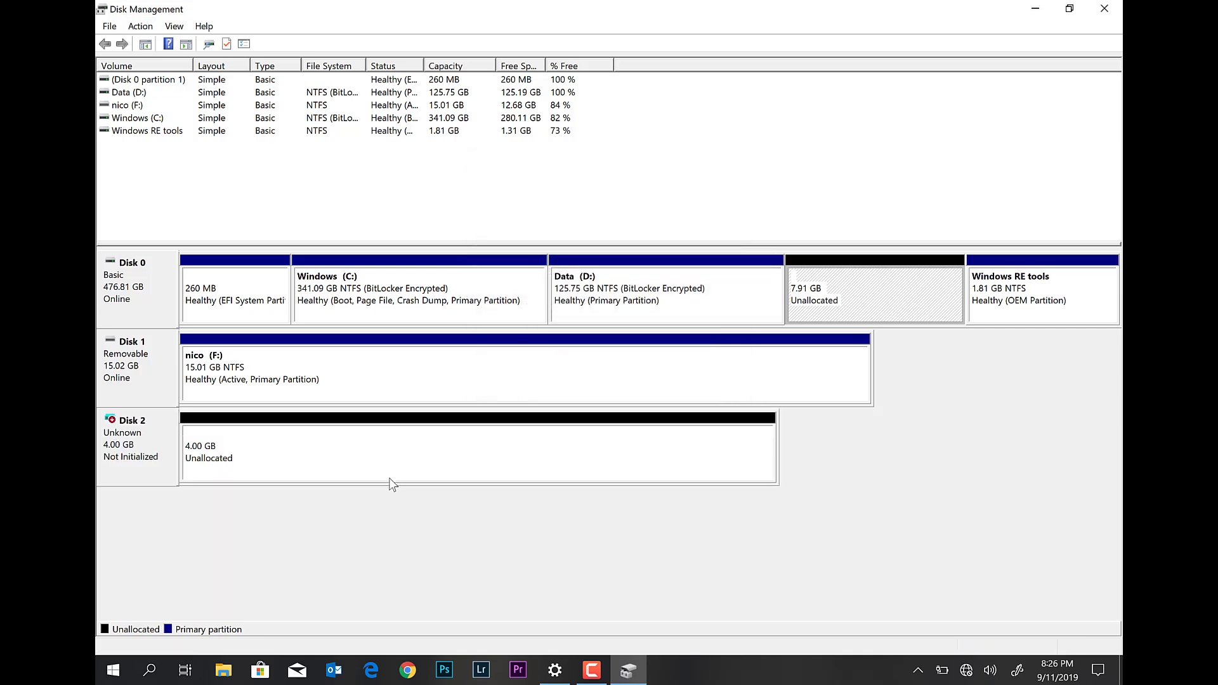
Step: Initialize Disk 2 with the GPT (GUID Partition Table) partition style
{"action": "right_click", "coordinate": [131, 461]}
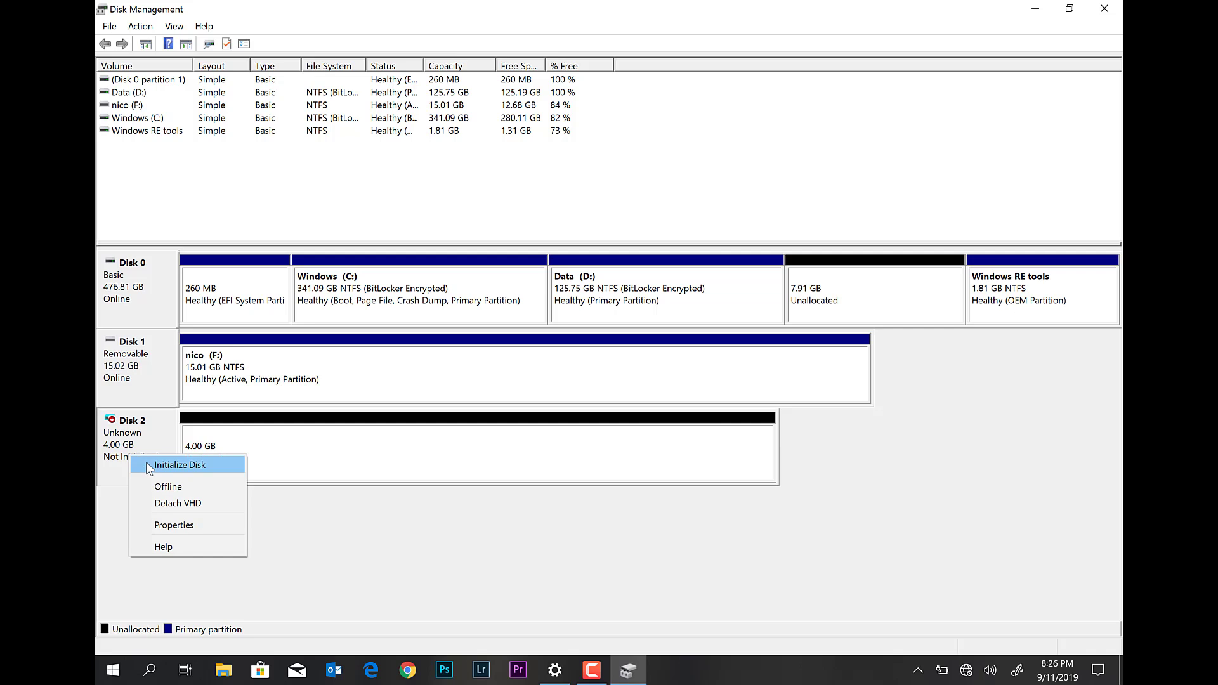
{"action": "left_click", "coordinate": [150, 466]}
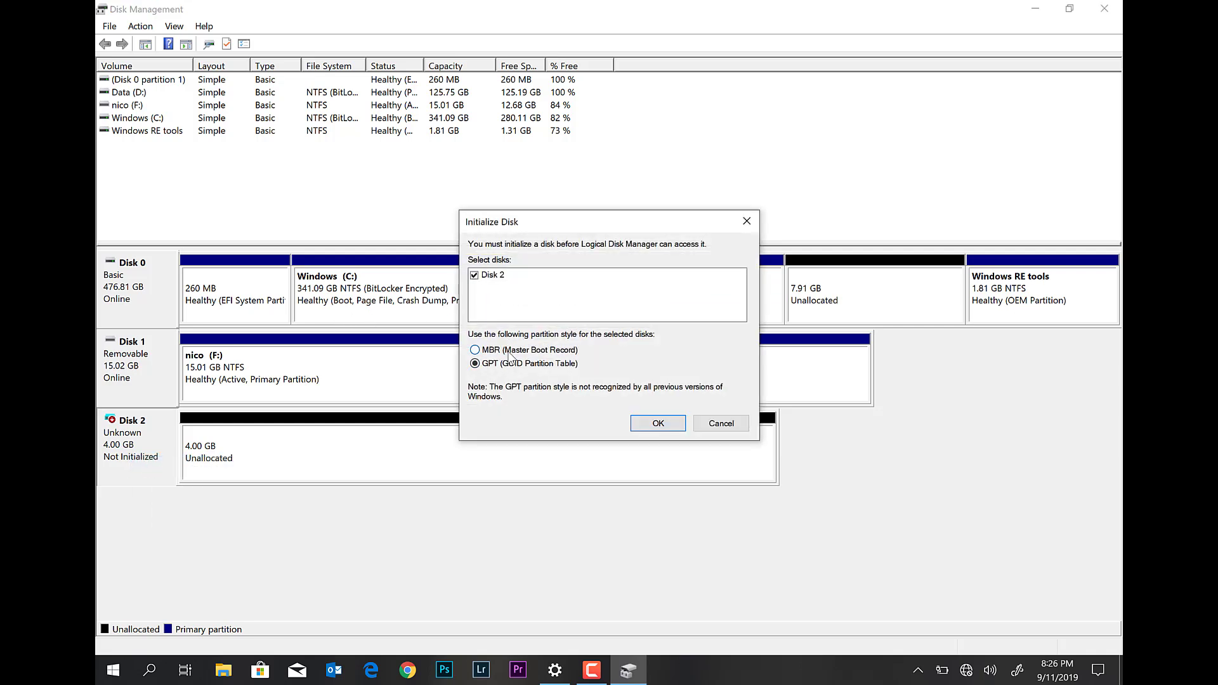
{"action": "left_click", "coordinate": [659, 425]}
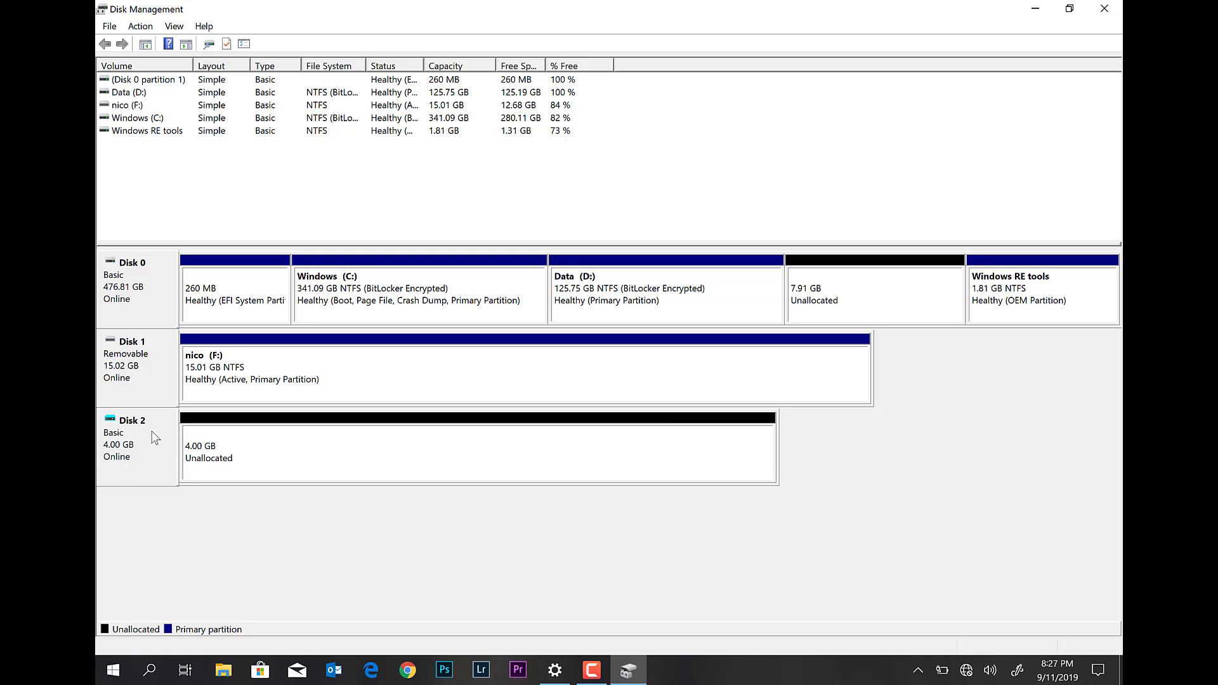
Step: Start a new simple volume on Disk 2's unallocated space, using the full 4093 MB and drive letter E
{"action": "right_click", "coordinate": [346, 429]}
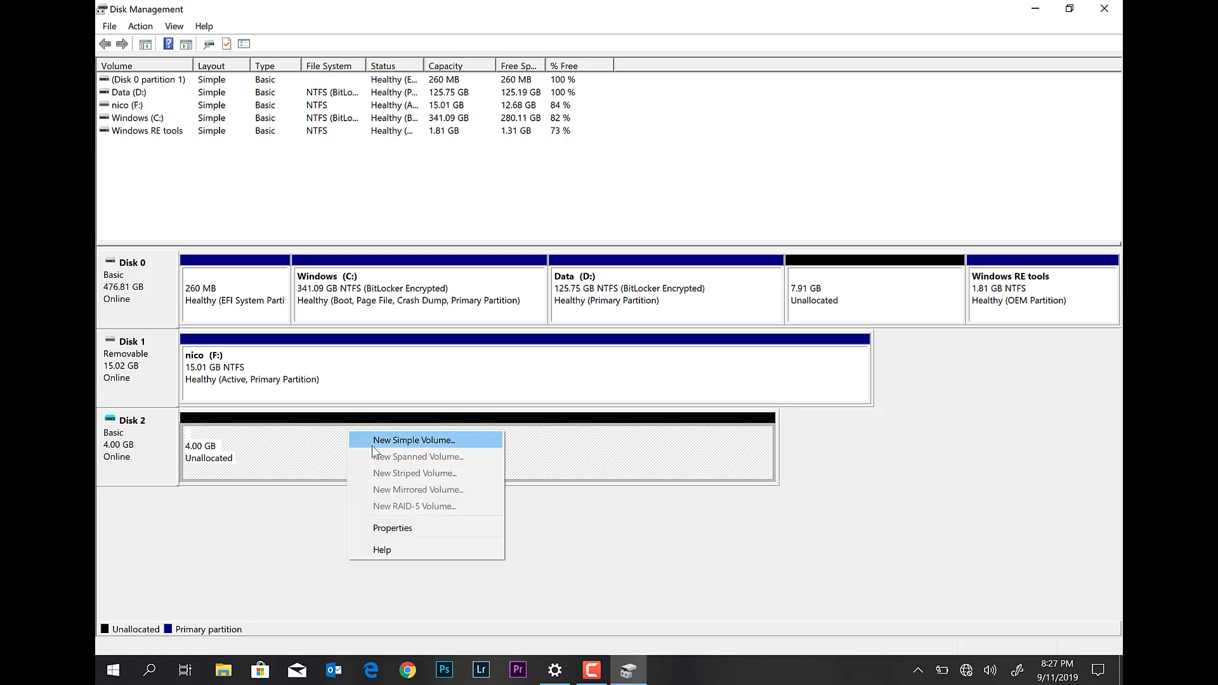
{"action": "left_click", "coordinate": [371, 446]}
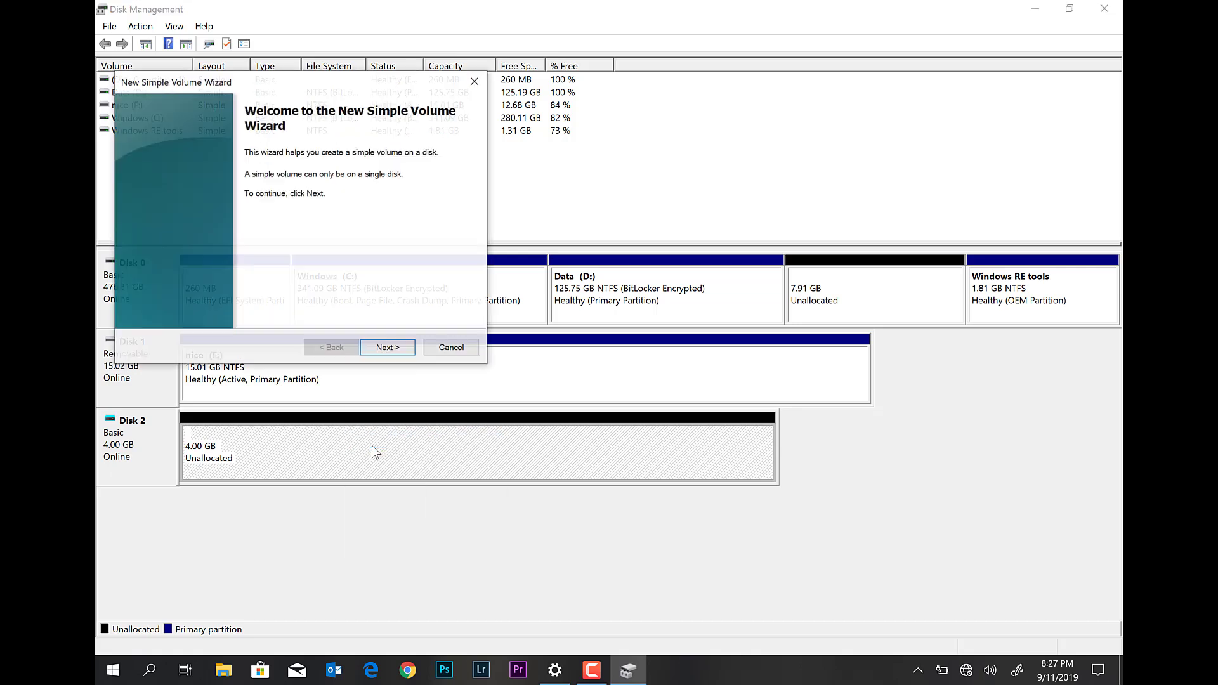
{"action": "left_click", "coordinate": [400, 349]}
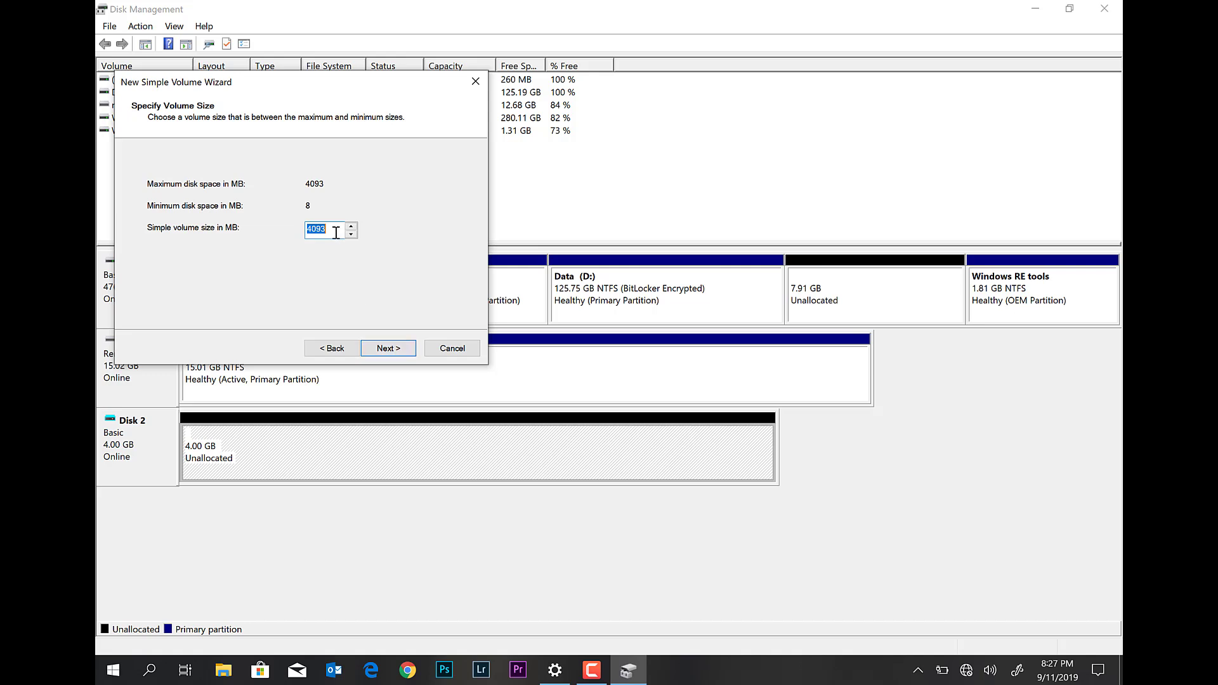
{"action": "left_click", "coordinate": [406, 352]}
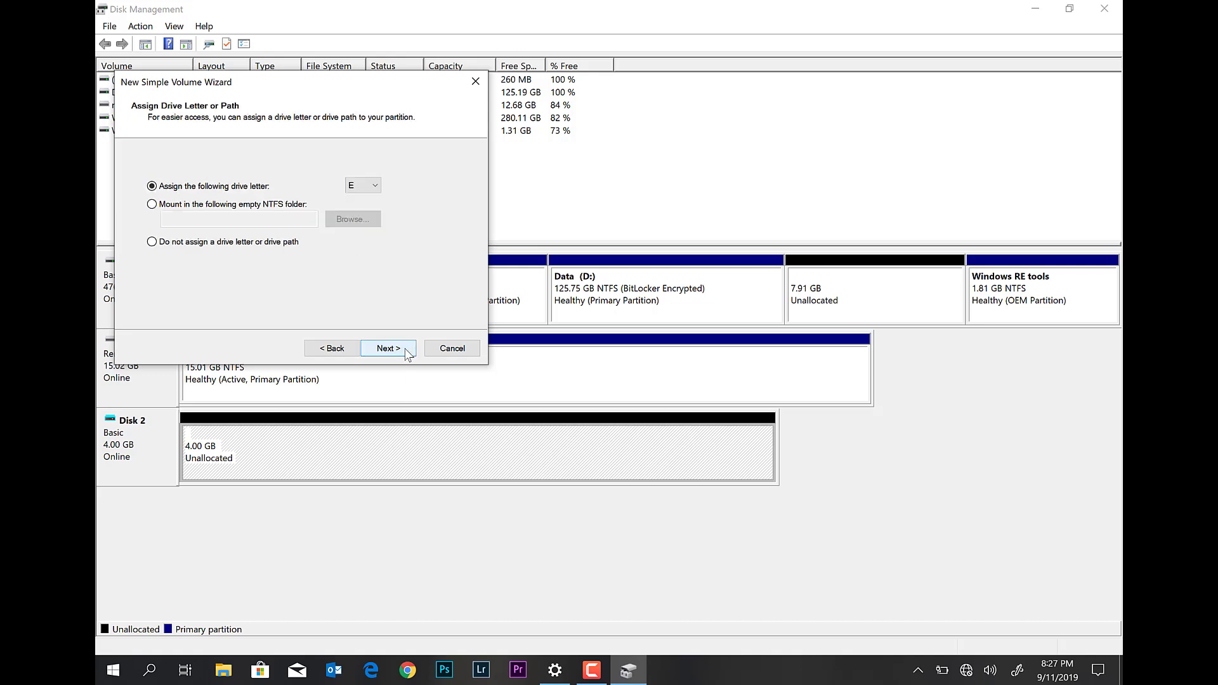
{"action": "left_click", "coordinate": [384, 348]}
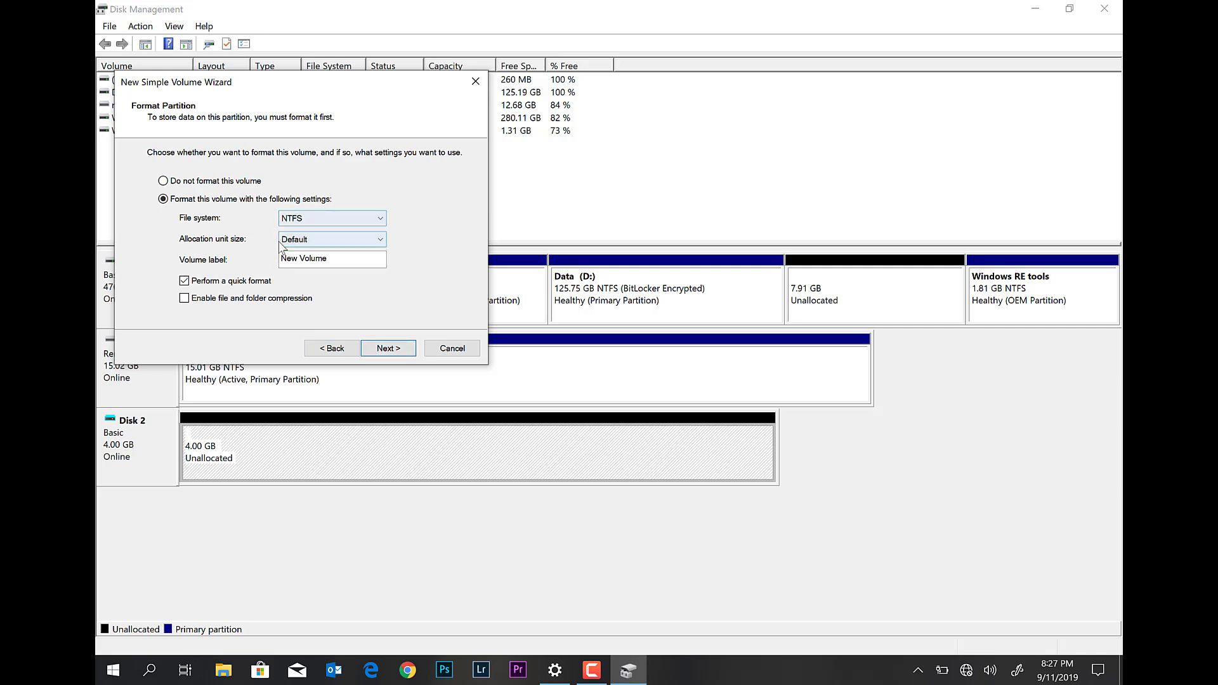
Step: Label the new volume Secure Folder, keep the NTFS quick format settings, and finish creating it
{"action": "left_click", "coordinate": [310, 262]}
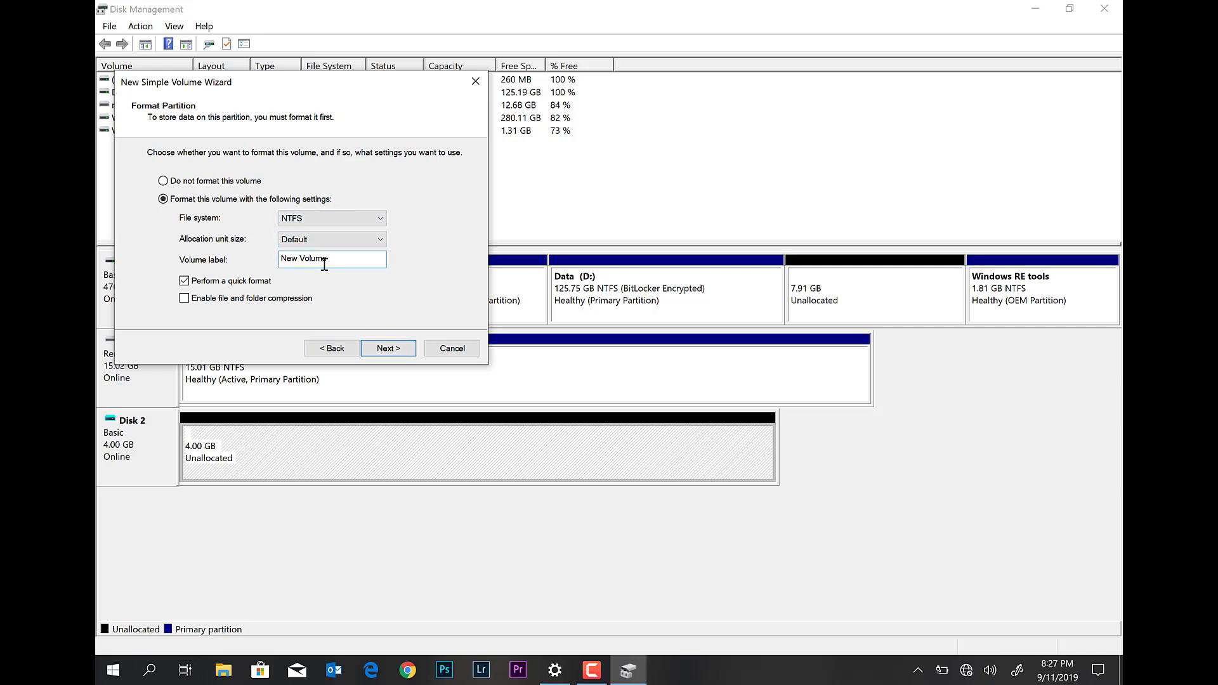
{"action": "left_click_drag", "start_coordinate": [333, 261], "coordinate": [254, 261]}
{"action": "key", "text": "BackSpace"}
{"action": "type", "text": "Secure Folder"}
{"action": "left_click", "coordinate": [387, 348]}
{"action": "left_click", "coordinate": [387, 348]}
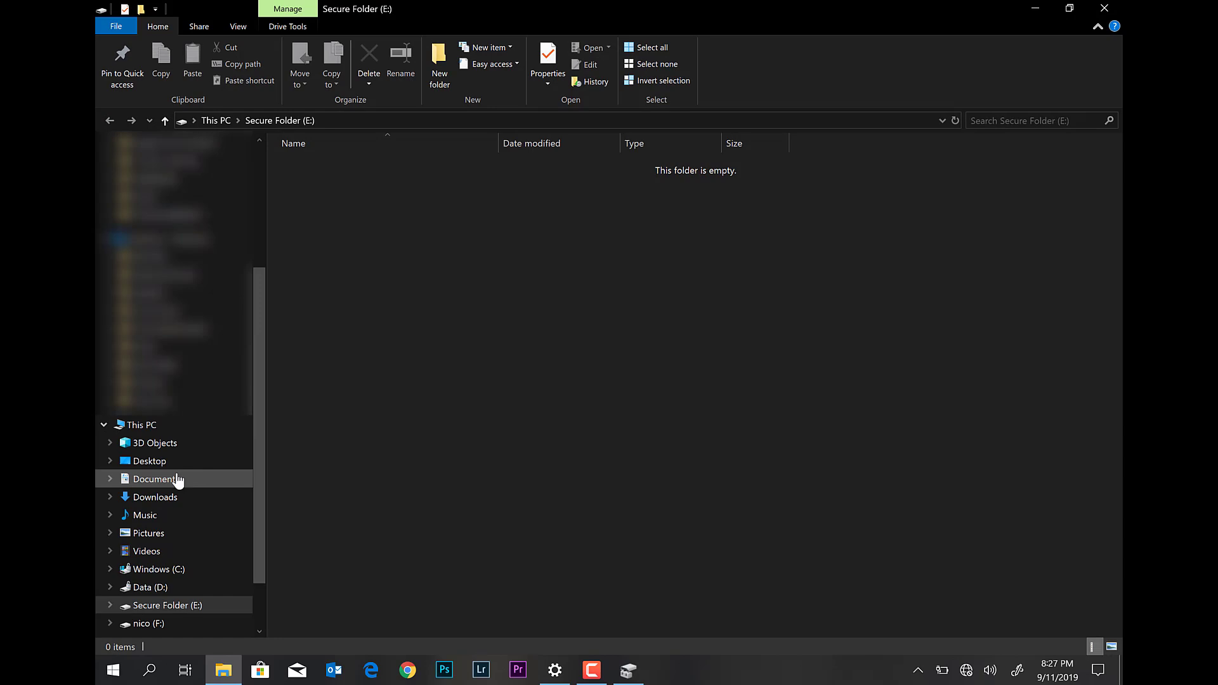
Step: Check the new Secure Folder (E:) drive and its contents in This PC
{"action": "left_click", "coordinate": [127, 425]}
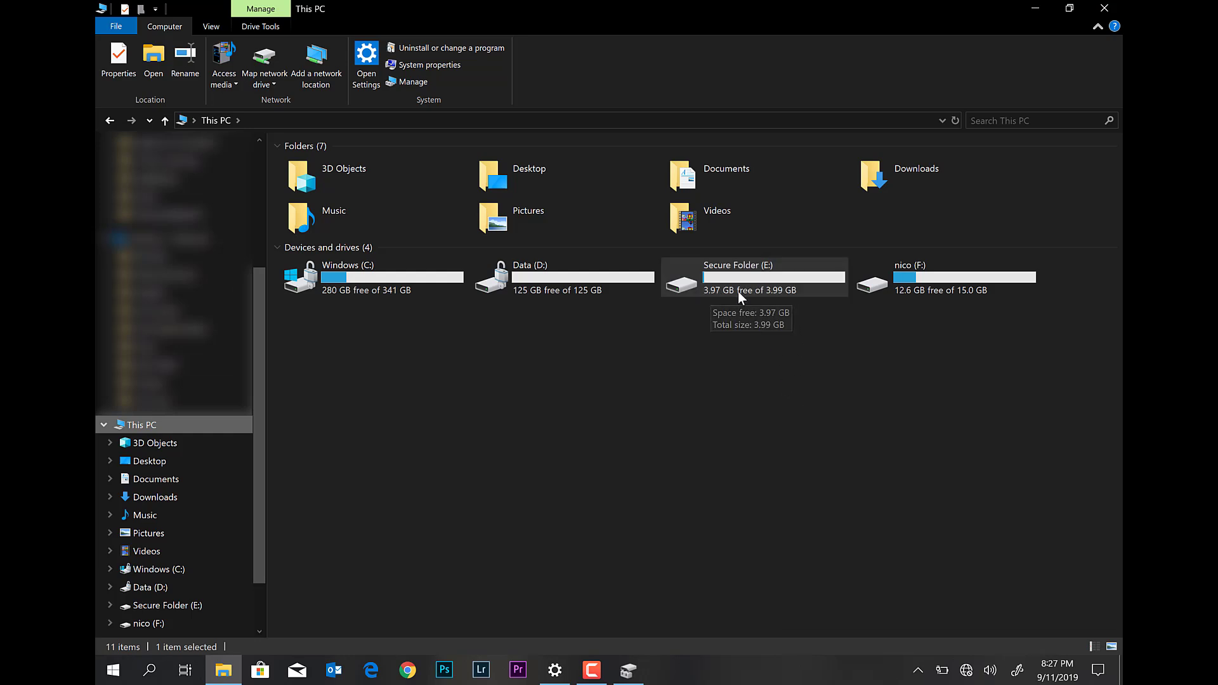
{"action": "double_click", "coordinate": [738, 291]}
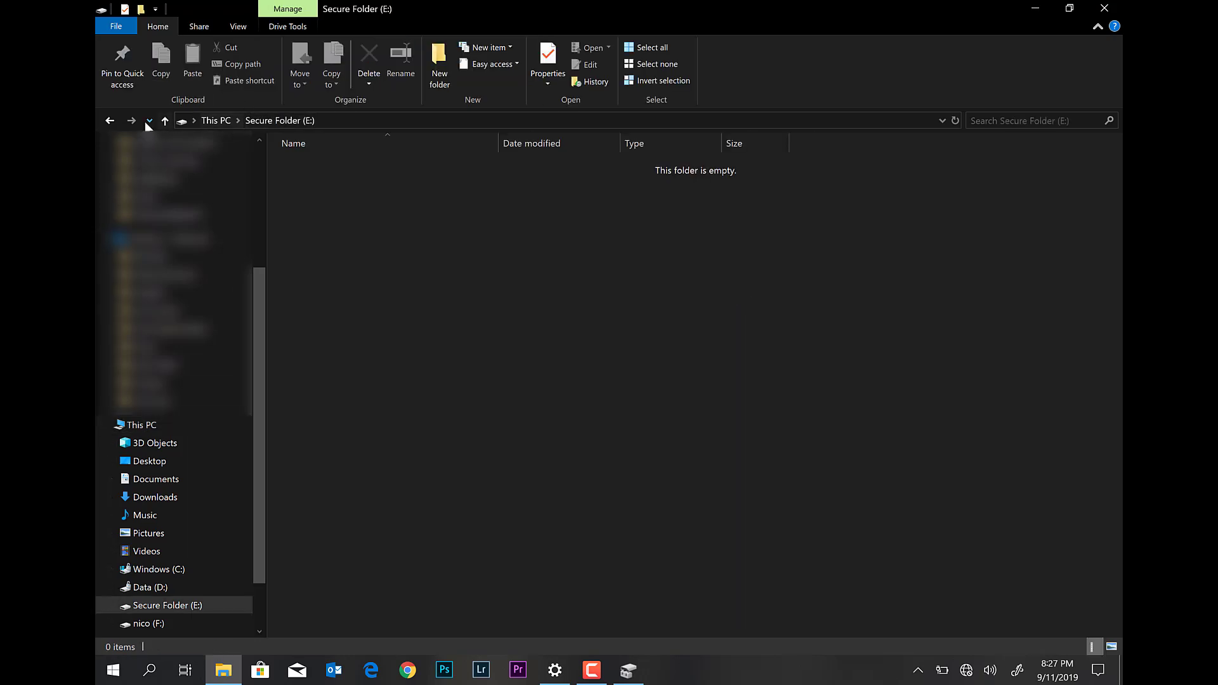
{"action": "left_click", "coordinate": [165, 120]}
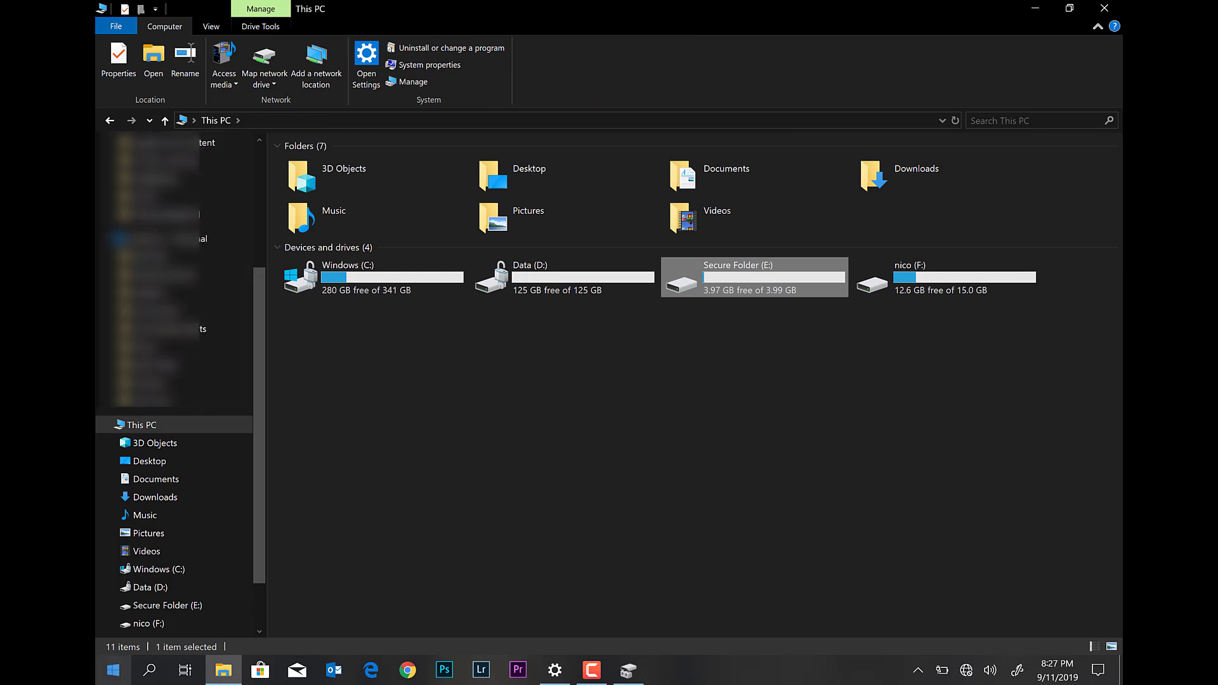
Step: Open BitLocker Drive Encryption from Control Panel, maximized, and expand the options for the Secure Folder (E:) drive
{"action": "key", "text": "super"}
{"action": "type", "text": "control"}
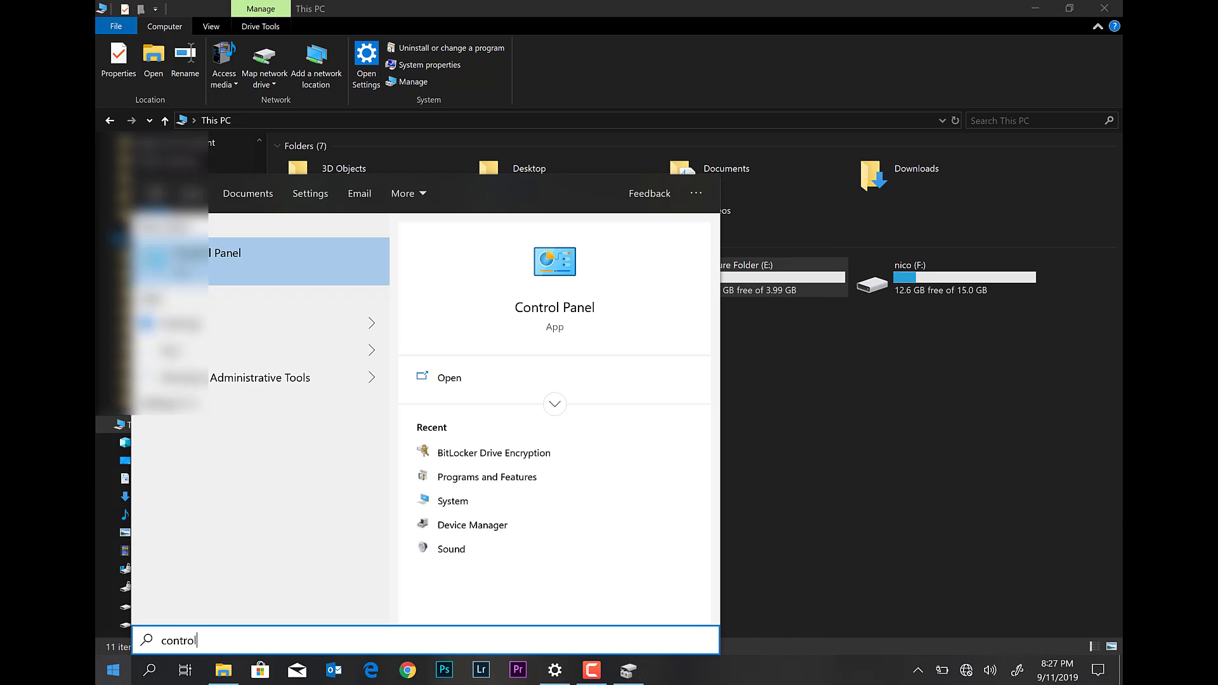
{"action": "key", "text": "Return"}
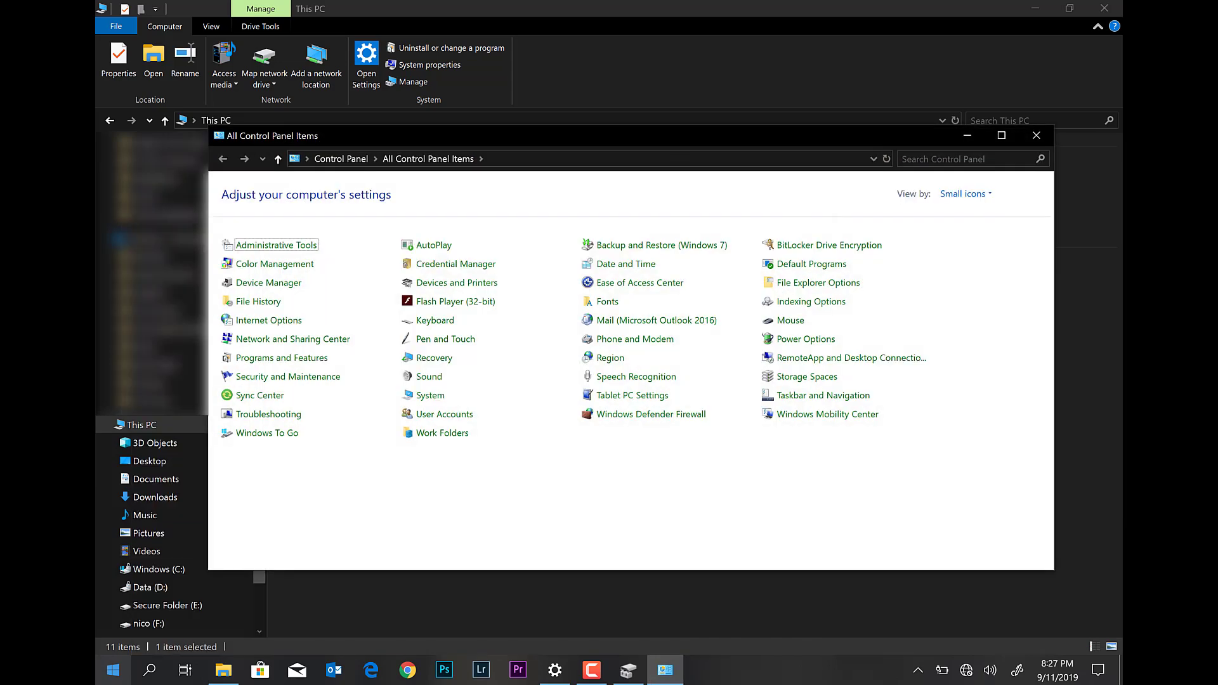
{"action": "left_click", "coordinate": [803, 250]}
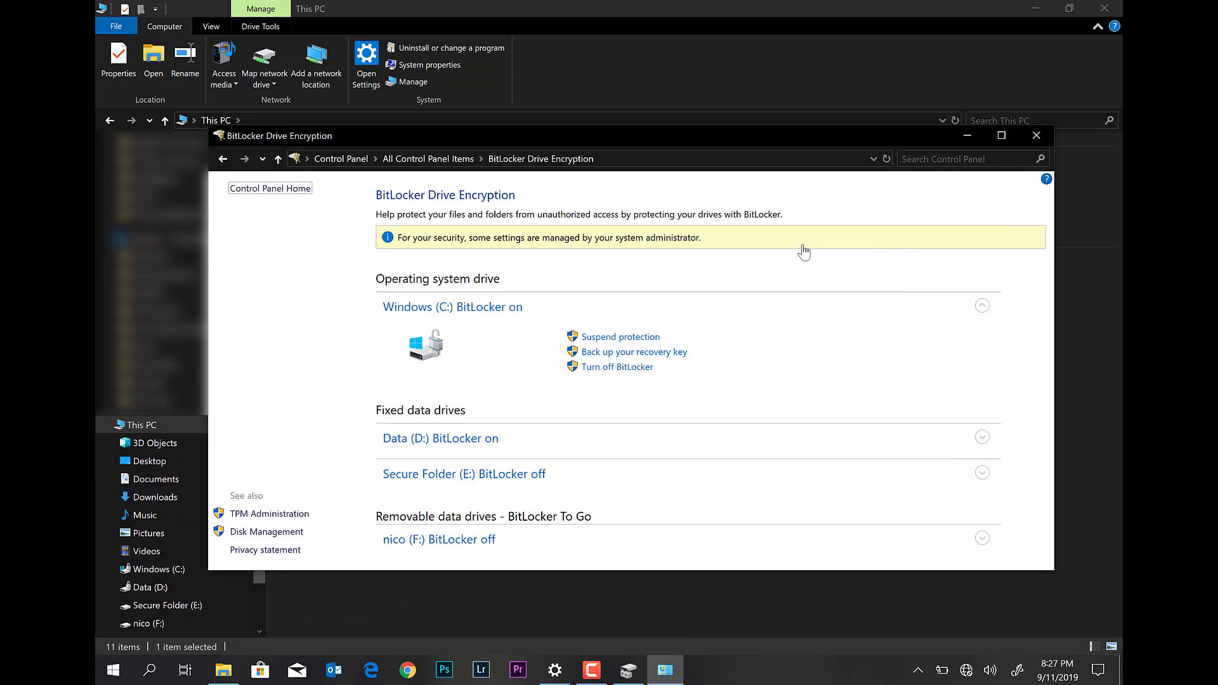
{"action": "left_click", "coordinate": [1003, 140]}
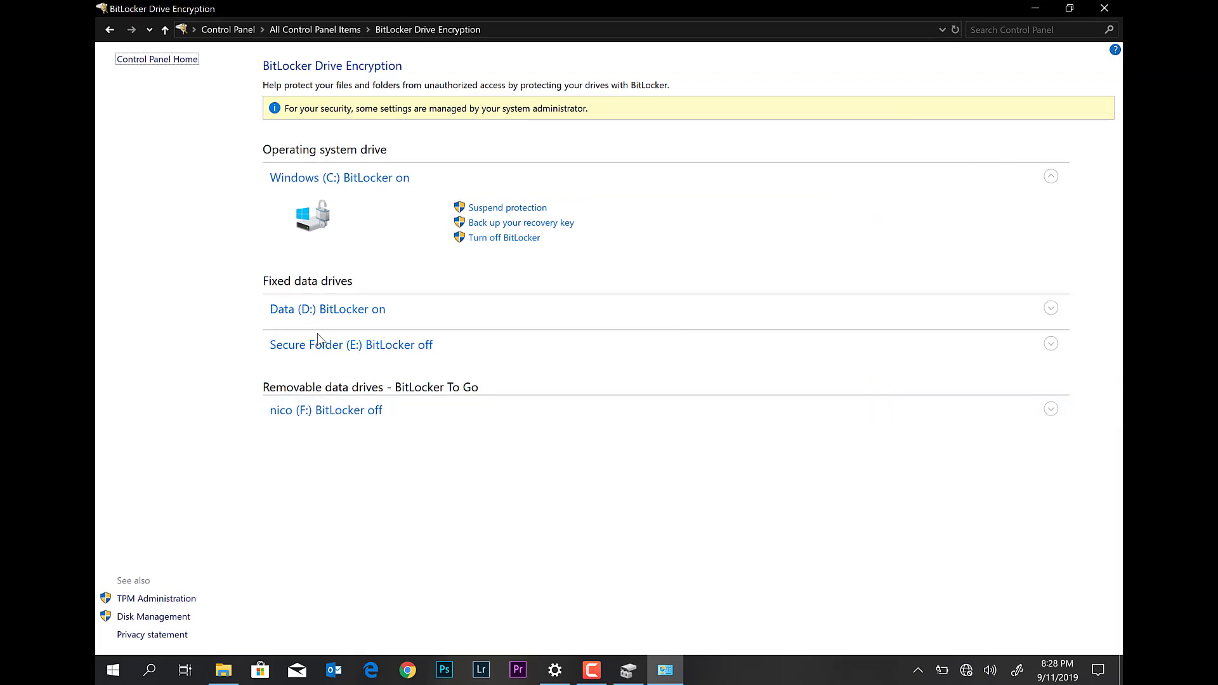
{"action": "left_click", "coordinate": [354, 350]}
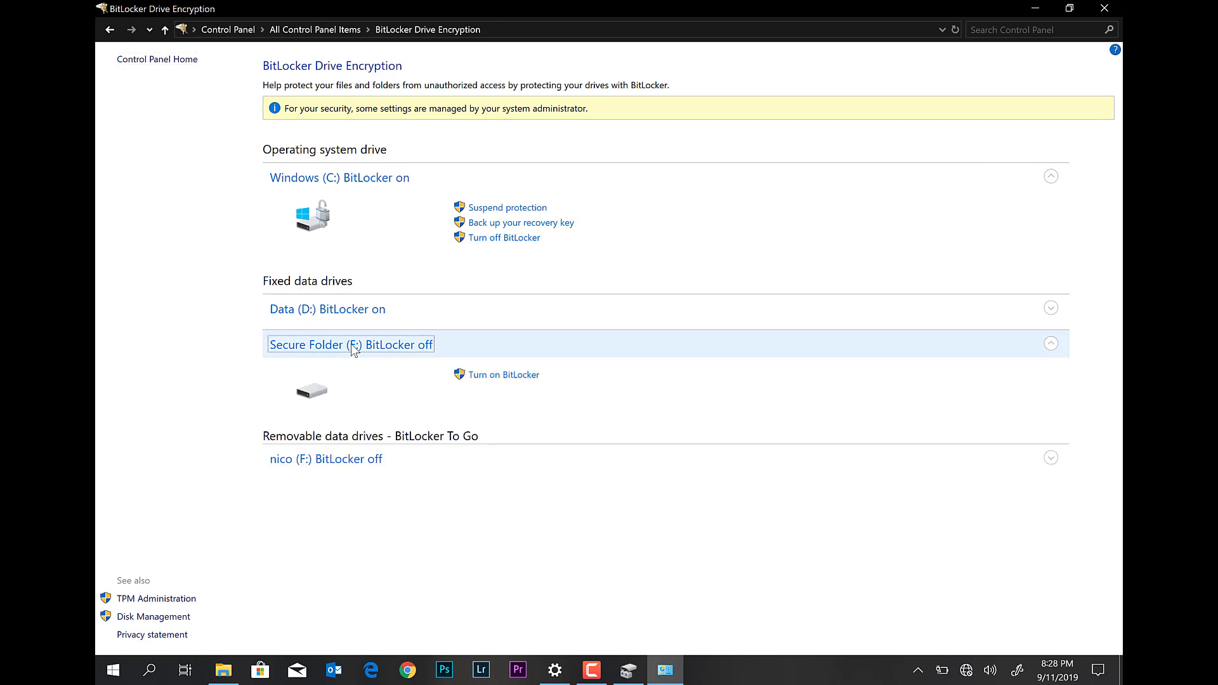
Step: Turn on BitLocker for the Secure Folder (E:) drive, choosing password unlock and entering the drive password in both password fields
{"action": "left_click", "coordinate": [486, 376]}
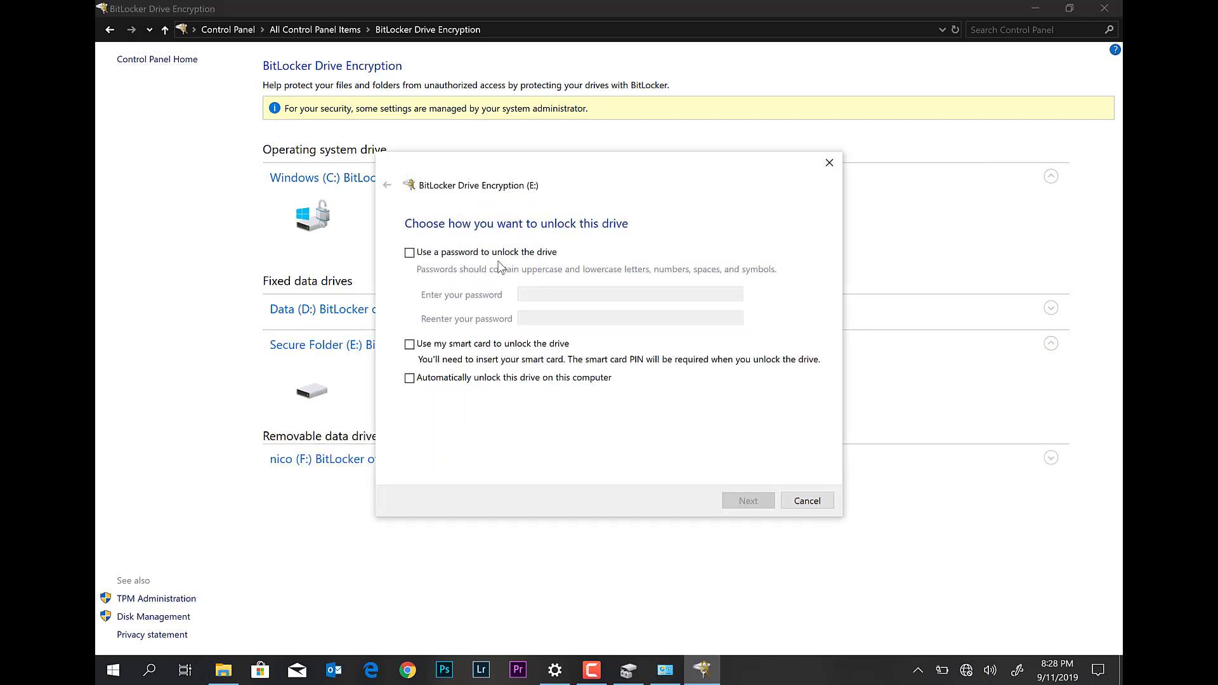
{"action": "left_click", "coordinate": [502, 254]}
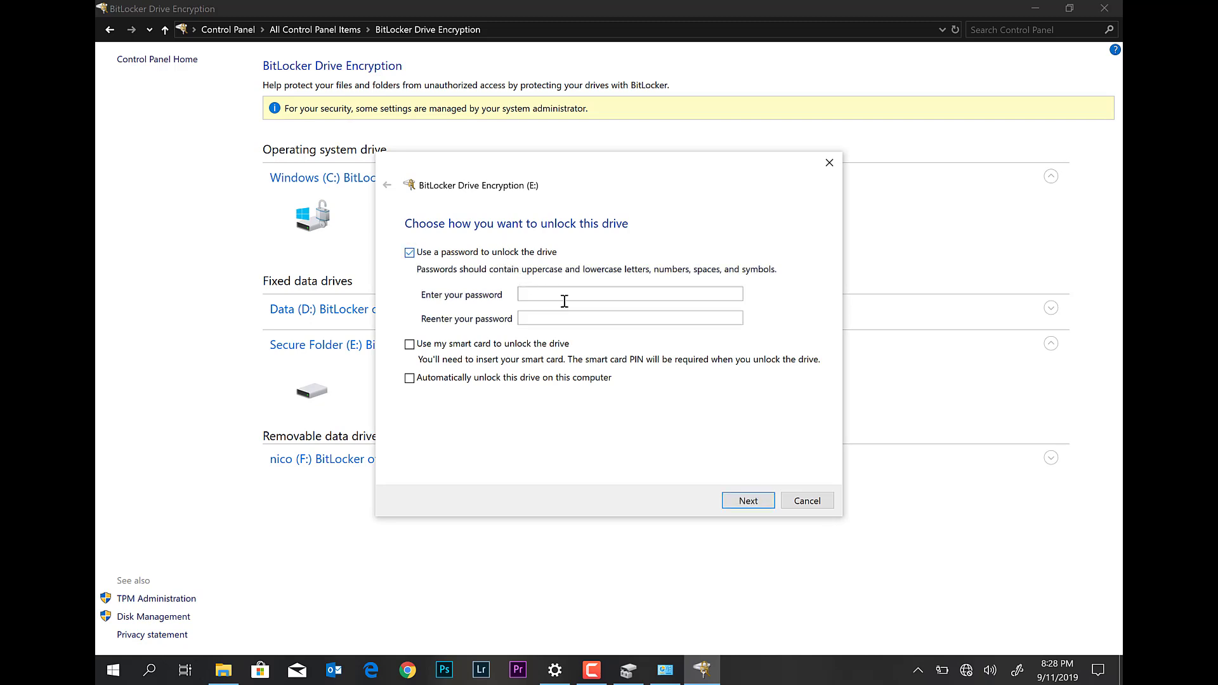
{"action": "left_click", "coordinate": [598, 293]}
{"action": "type", "text": "••••"}
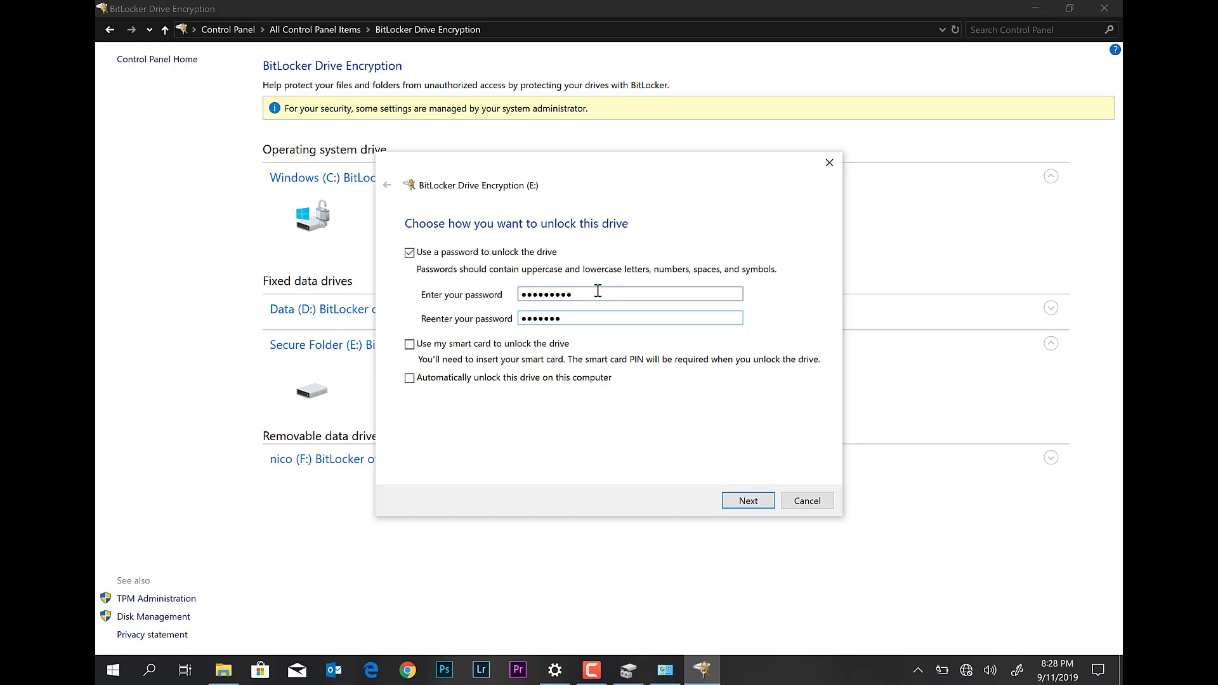
{"action": "left_click", "coordinate": [749, 496]}
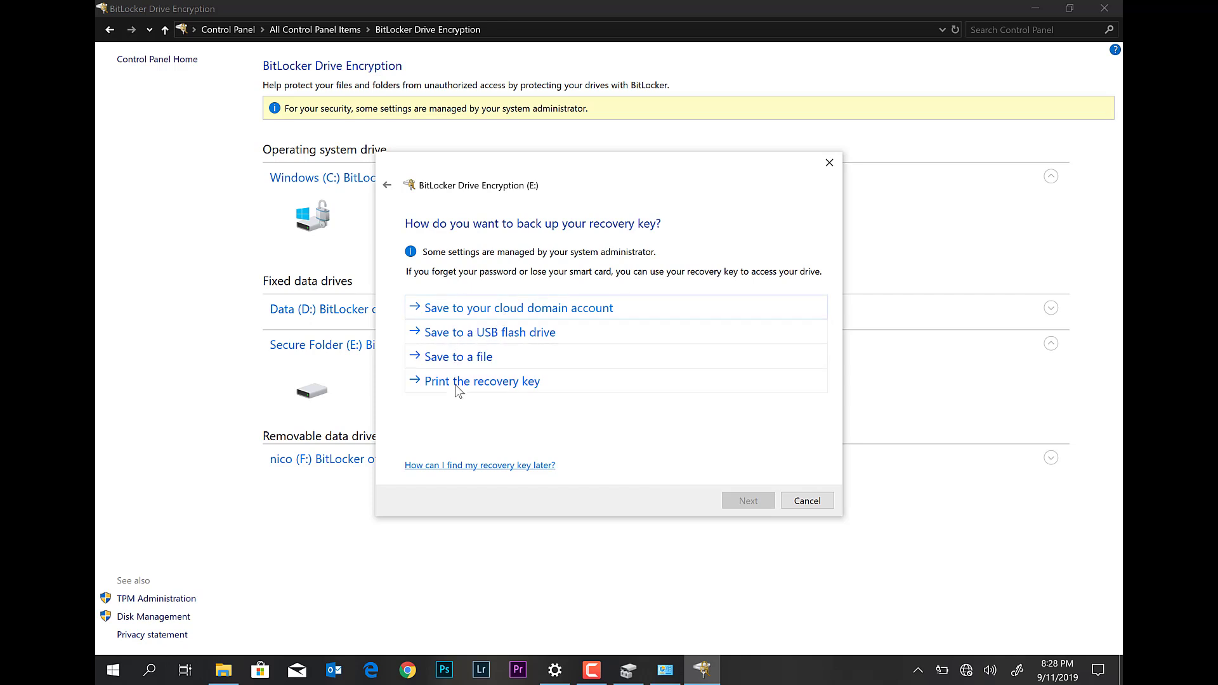
Step: Back up the recovery key to a text file named Secure Folder Recovery Key on the F: drive and continue
{"action": "left_click", "coordinate": [437, 359]}
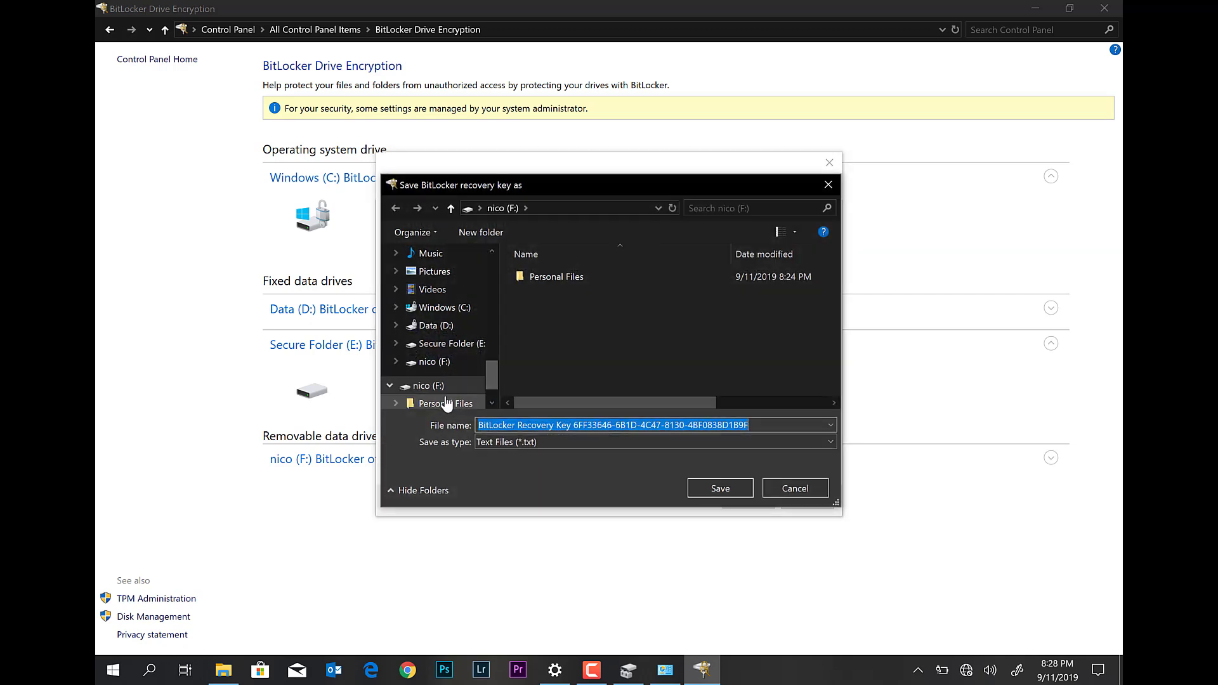
{"action": "left_click", "coordinate": [622, 426]}
{"action": "key", "text": "ctrl+a"}
{"action": "type", "text": "Secure Folder"}
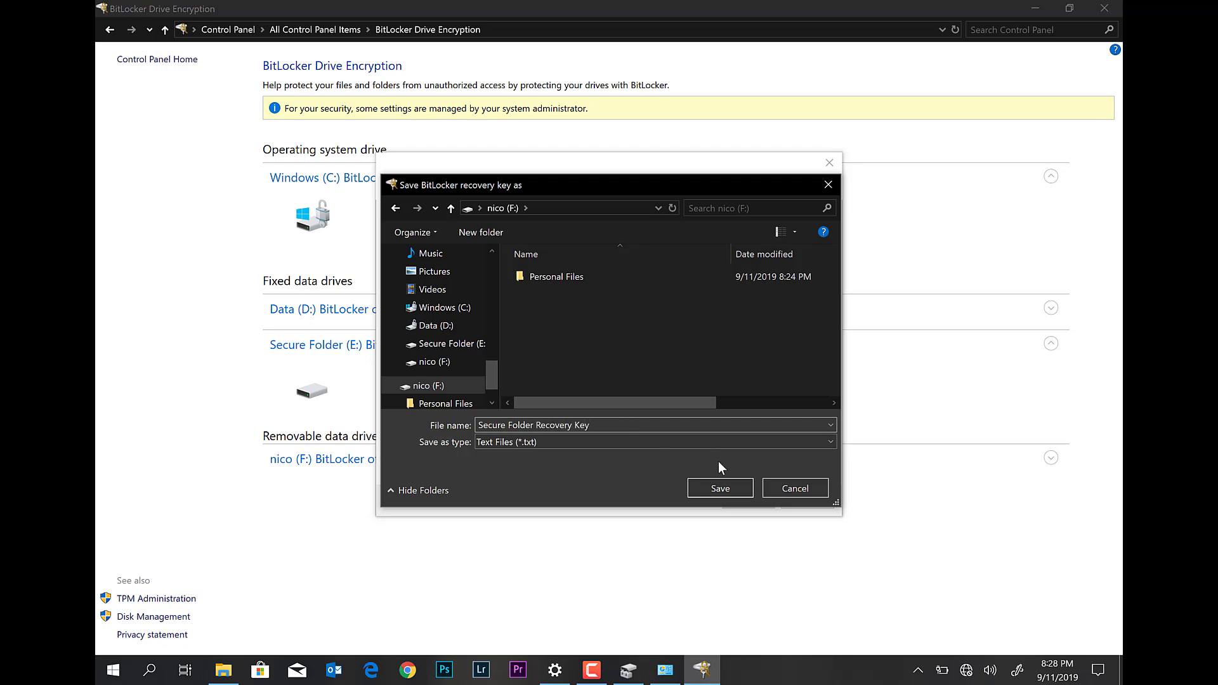
{"action": "left_click", "coordinate": [709, 486]}
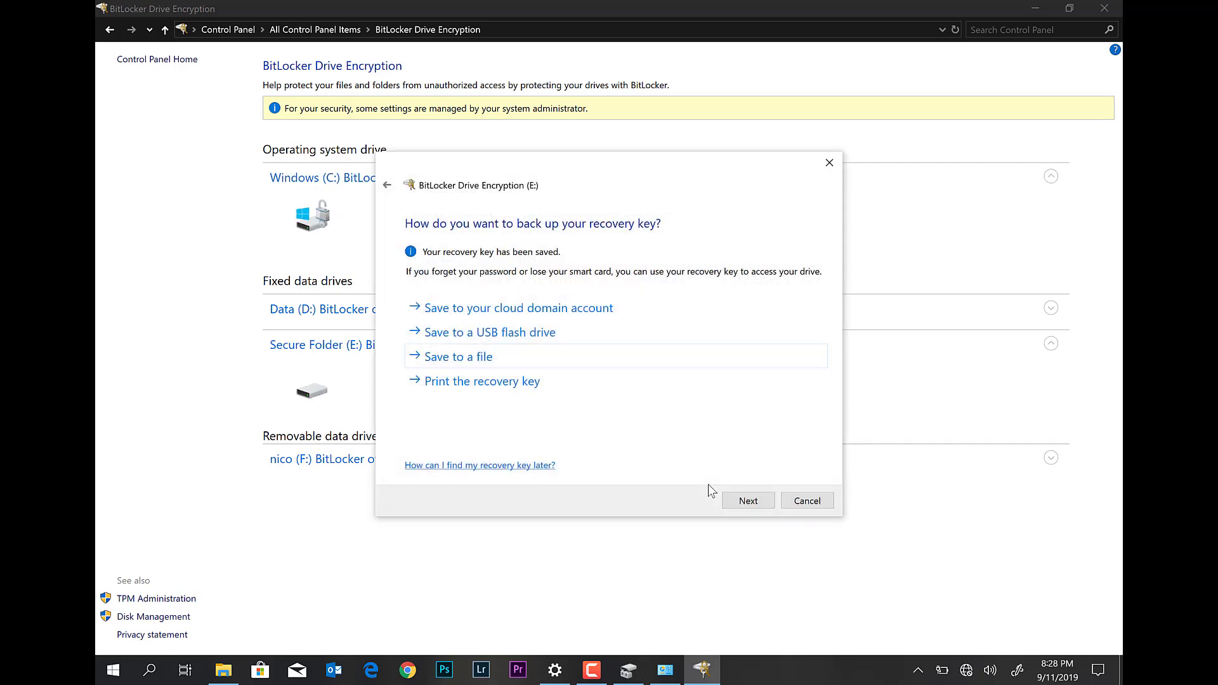
{"action": "left_click", "coordinate": [749, 499]}
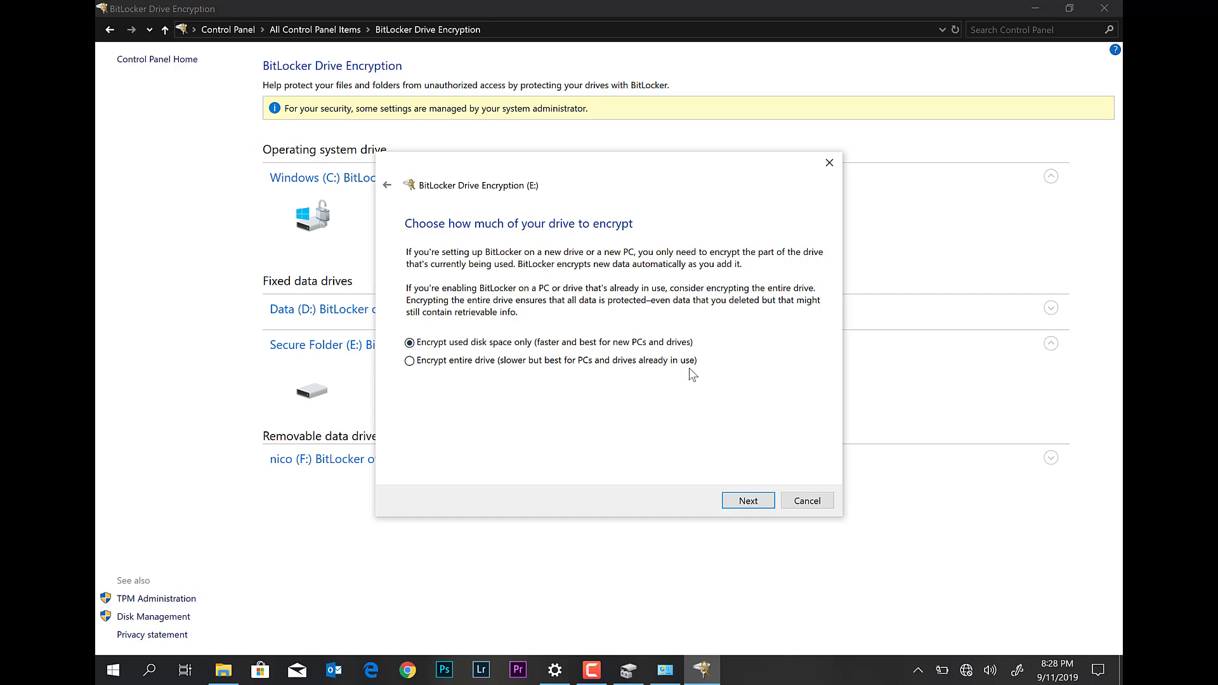
Step: Encrypt drive E: with the used disk space only option and the new encryption mode, and dismiss the completion notice
{"action": "left_click", "coordinate": [764, 506]}
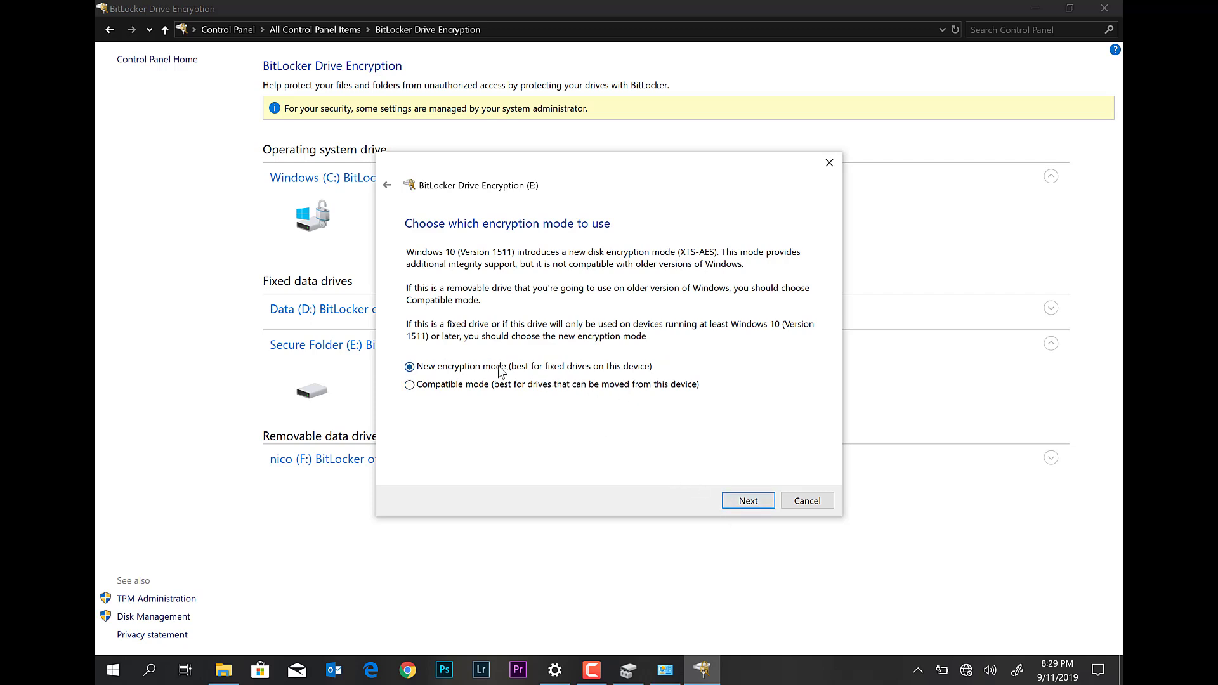
{"action": "left_click", "coordinate": [748, 501]}
{"action": "left_click", "coordinate": [751, 503]}
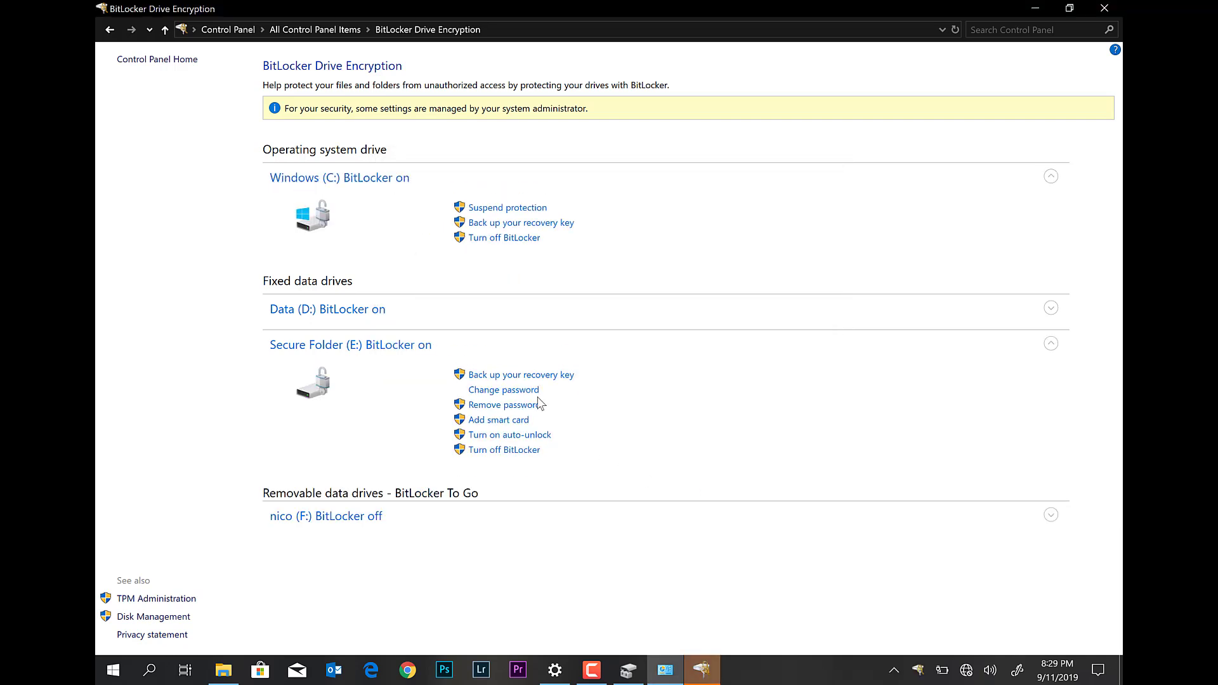
{"action": "left_click", "coordinate": [698, 671]}
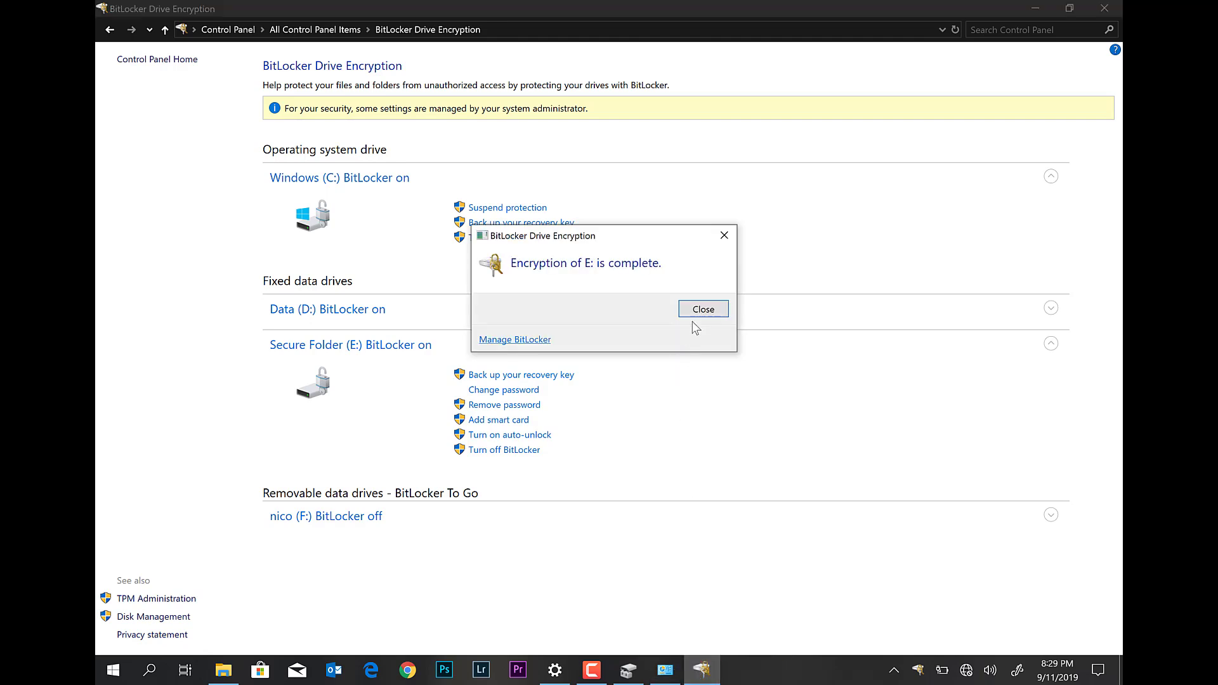
{"action": "left_click", "coordinate": [703, 308]}
Step: Close the BitLocker Drive Encryption window and eject the Secure Folder (E:) drive from This PC
{"action": "left_click", "coordinate": [1104, 8]}
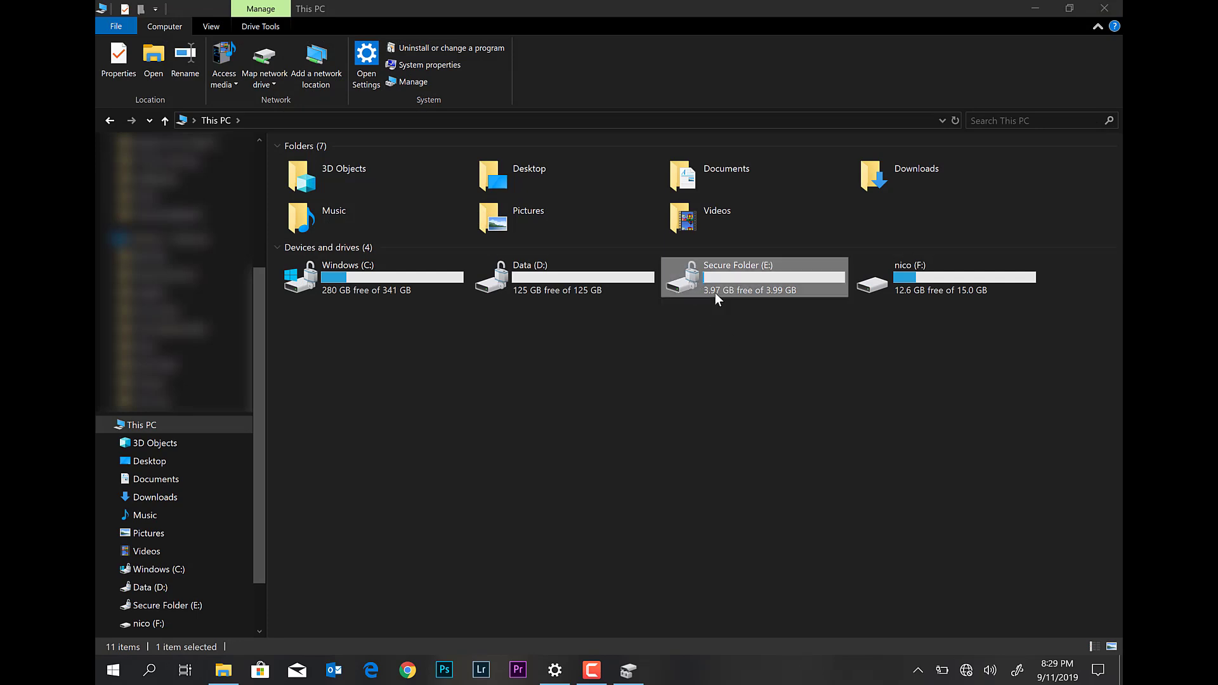
{"action": "right_click", "coordinate": [714, 292]}
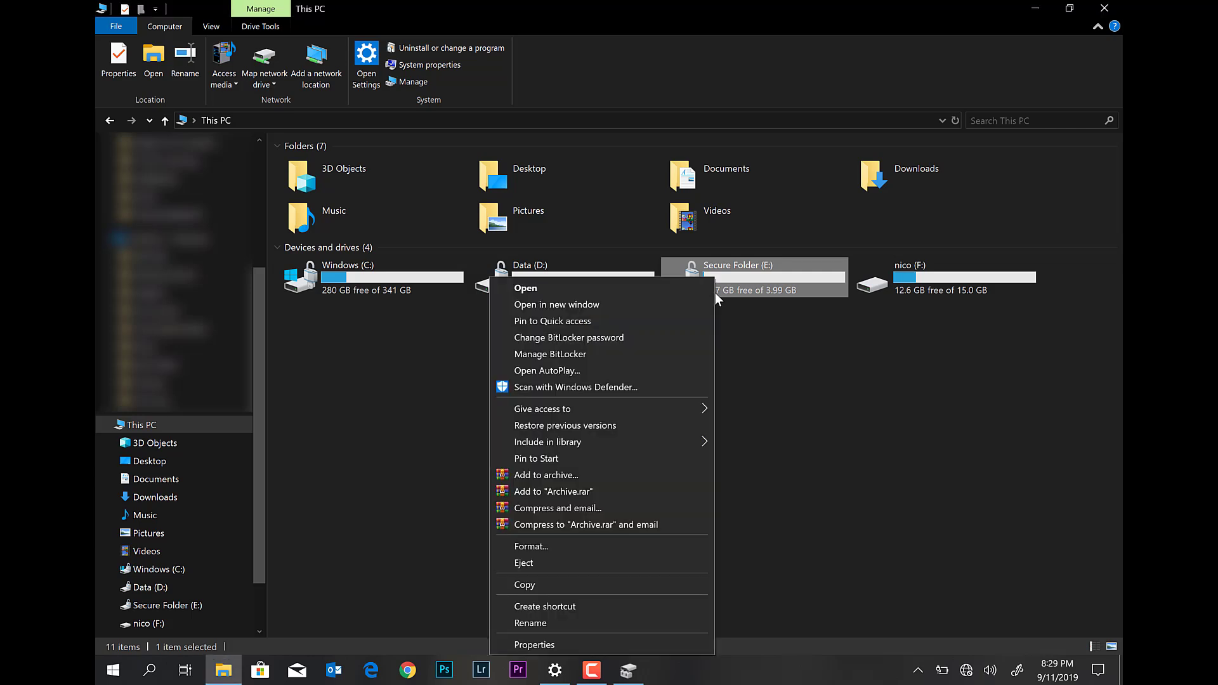
{"action": "left_click", "coordinate": [563, 562]}
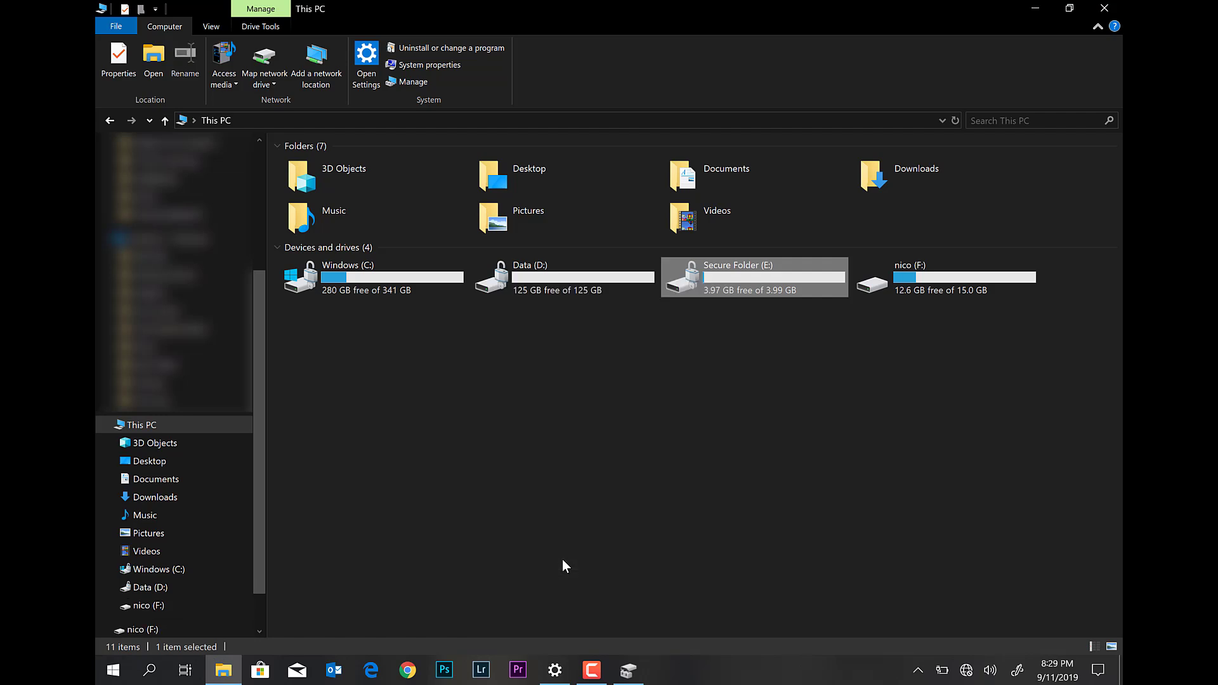
Step: Mount the Secure Folder hard disk image stored on Data (D:) and dismiss the error messages
{"action": "double_click", "coordinate": [572, 279]}
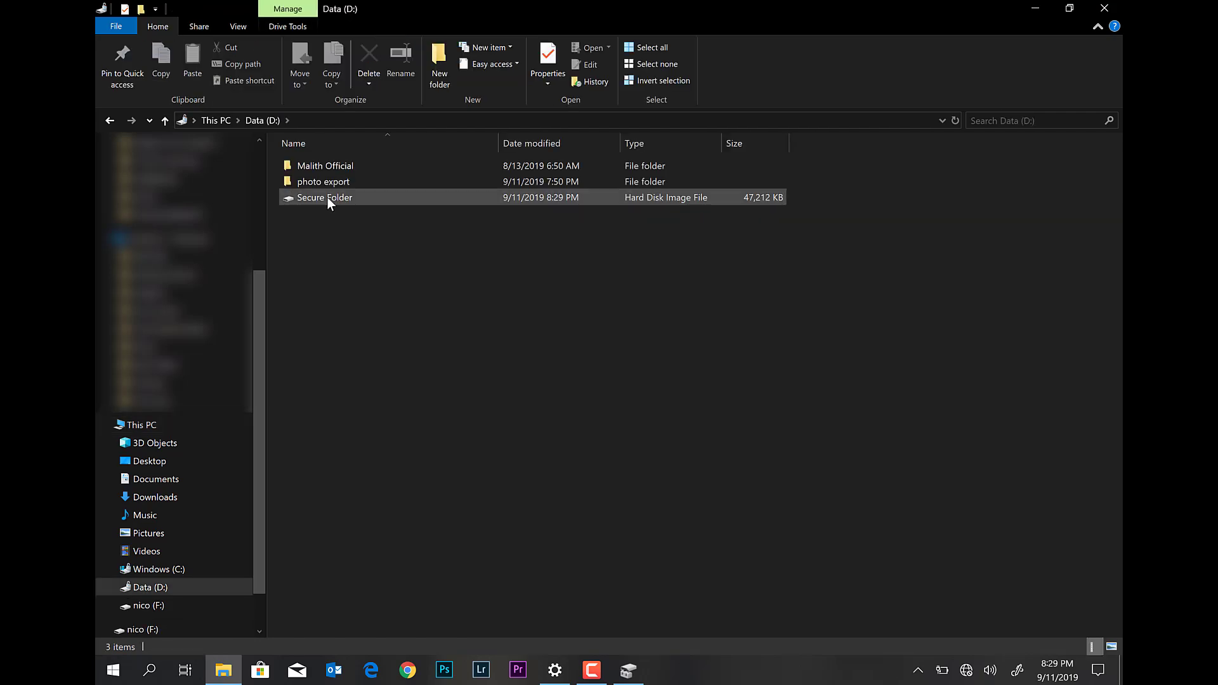
{"action": "left_click", "coordinate": [327, 196]}
{"action": "right_click", "coordinate": [327, 196]}
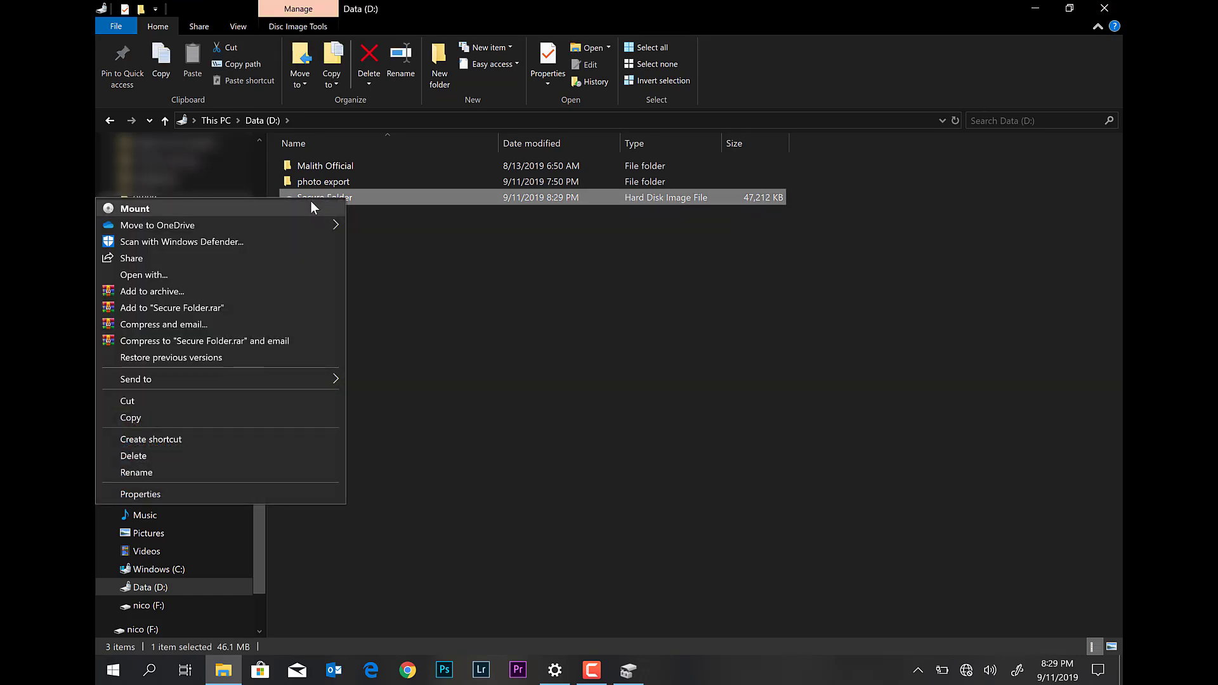
{"action": "left_click", "coordinate": [310, 201]}
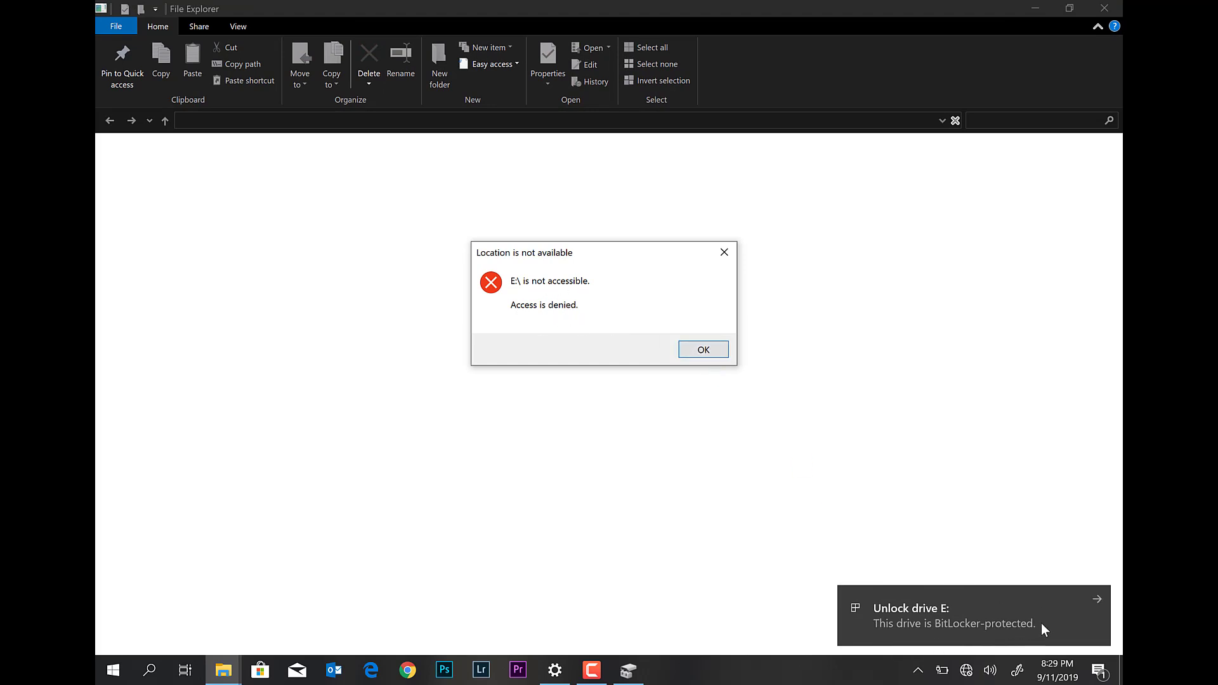
{"action": "left_click", "coordinate": [700, 352]}
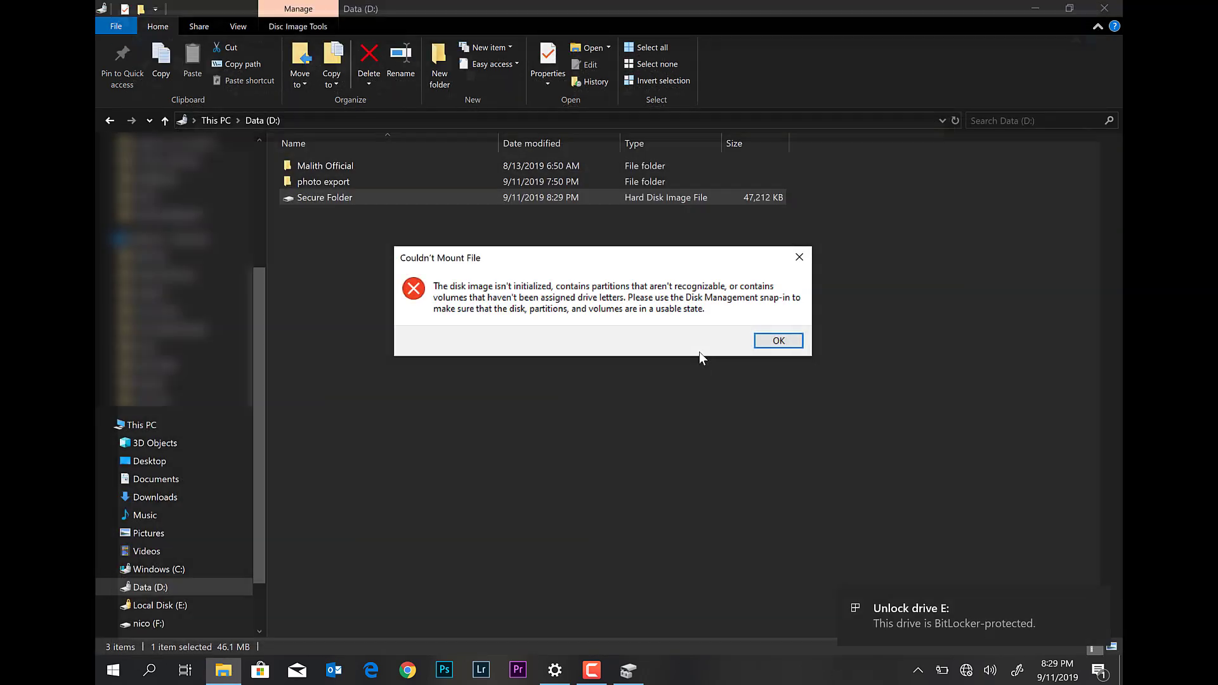
{"action": "left_click", "coordinate": [777, 341]}
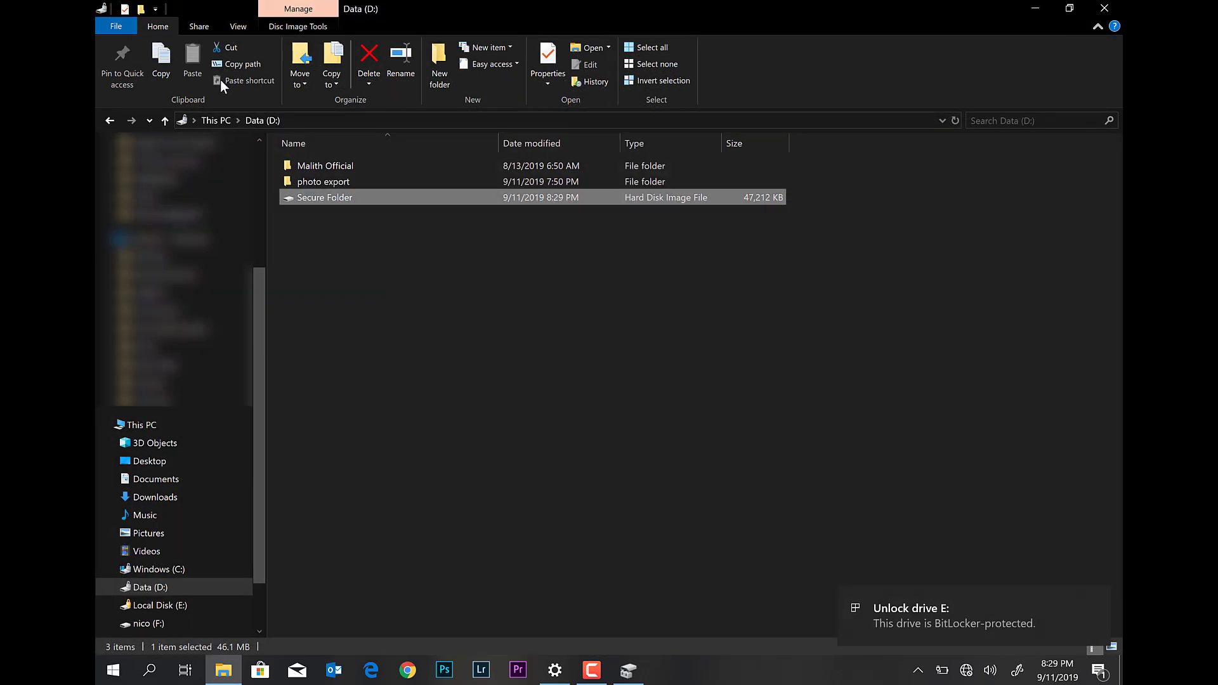
Step: Unlock the BitLocker-protected Local Disk (E:) from This PC by entering the drive password
{"action": "left_click", "coordinate": [106, 123]}
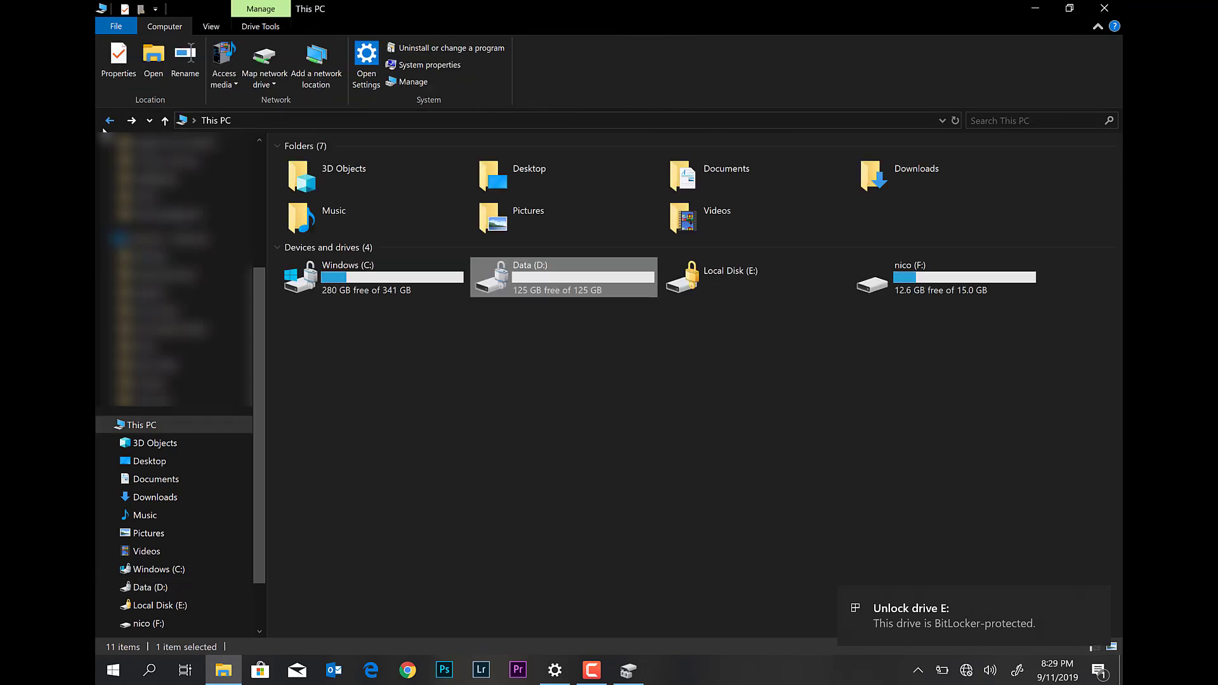
{"action": "left_click", "coordinate": [714, 278]}
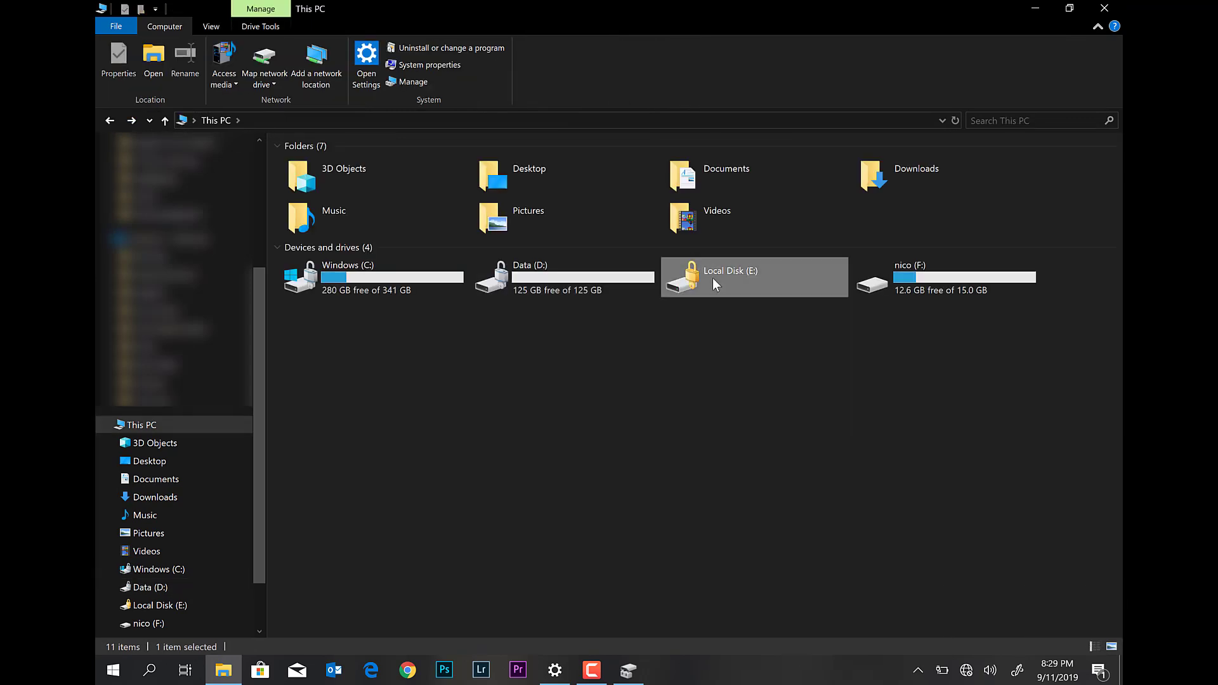
{"action": "right_click", "coordinate": [715, 280]}
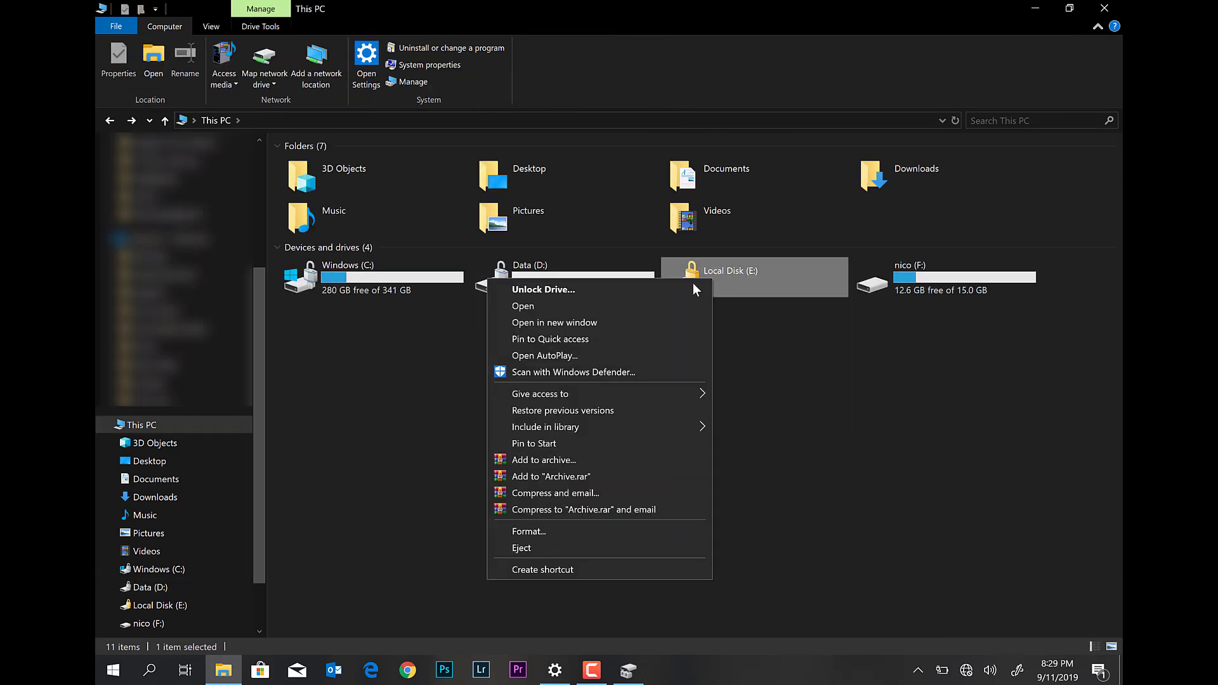
{"action": "left_click", "coordinate": [669, 287]}
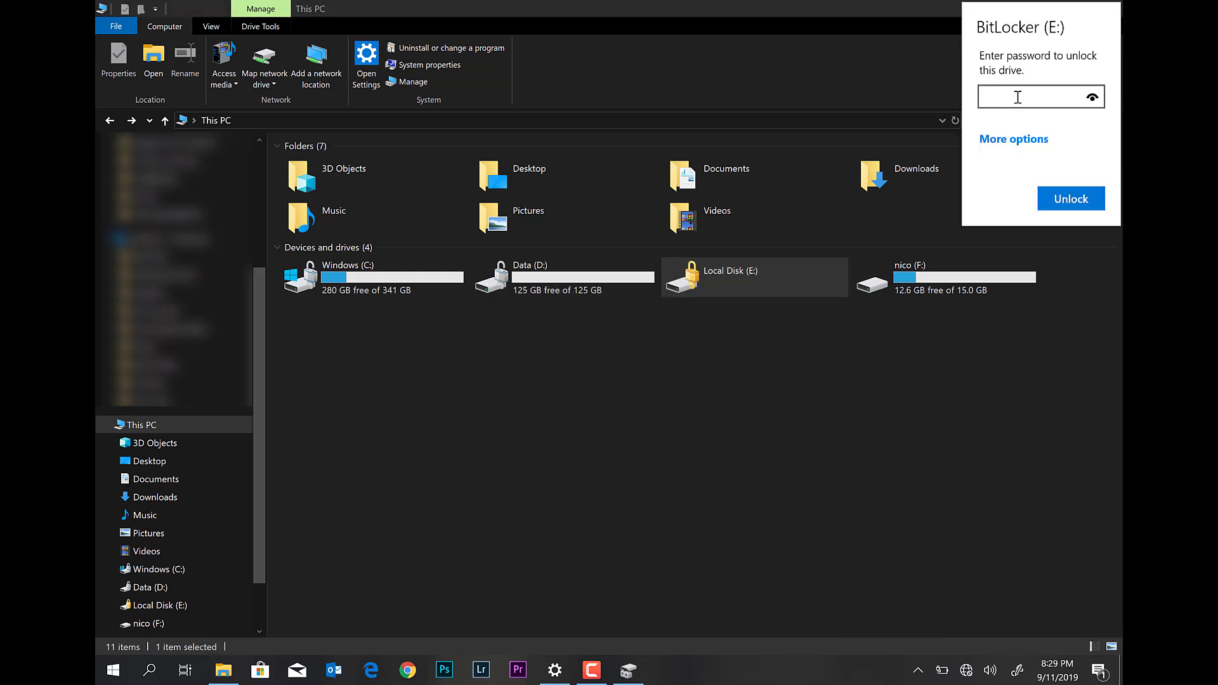
{"action": "type", "text": "*********"}
{"action": "left_click", "coordinate": [1086, 201]}
Step: Open the unlocked Secure Folder (E:) drive and check its contents
{"action": "double_click", "coordinate": [761, 289]}
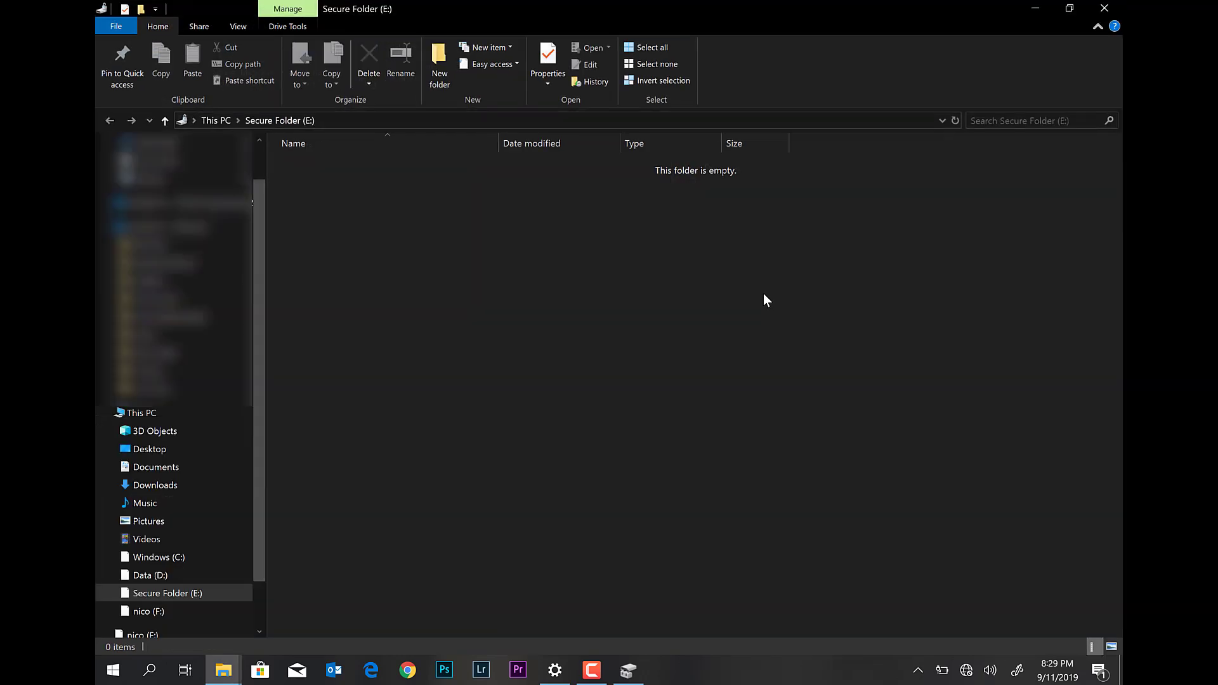
{"action": "key", "text": "alt+Left"}
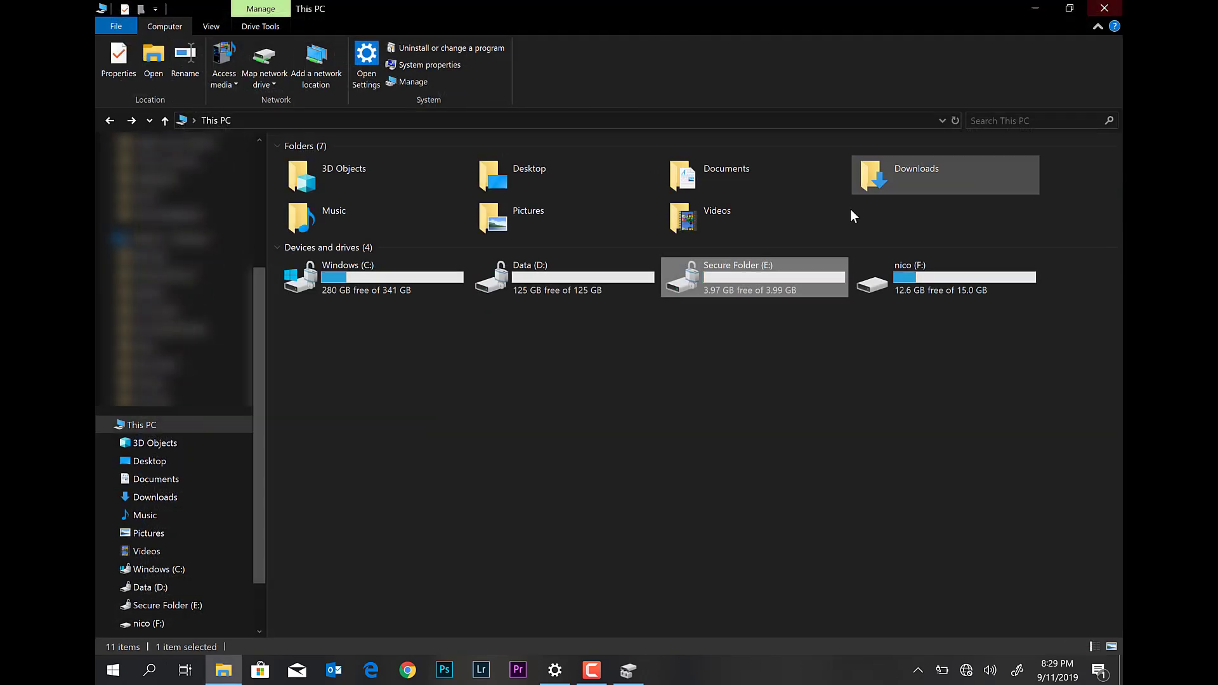
{"action": "double_click", "coordinate": [776, 280]}
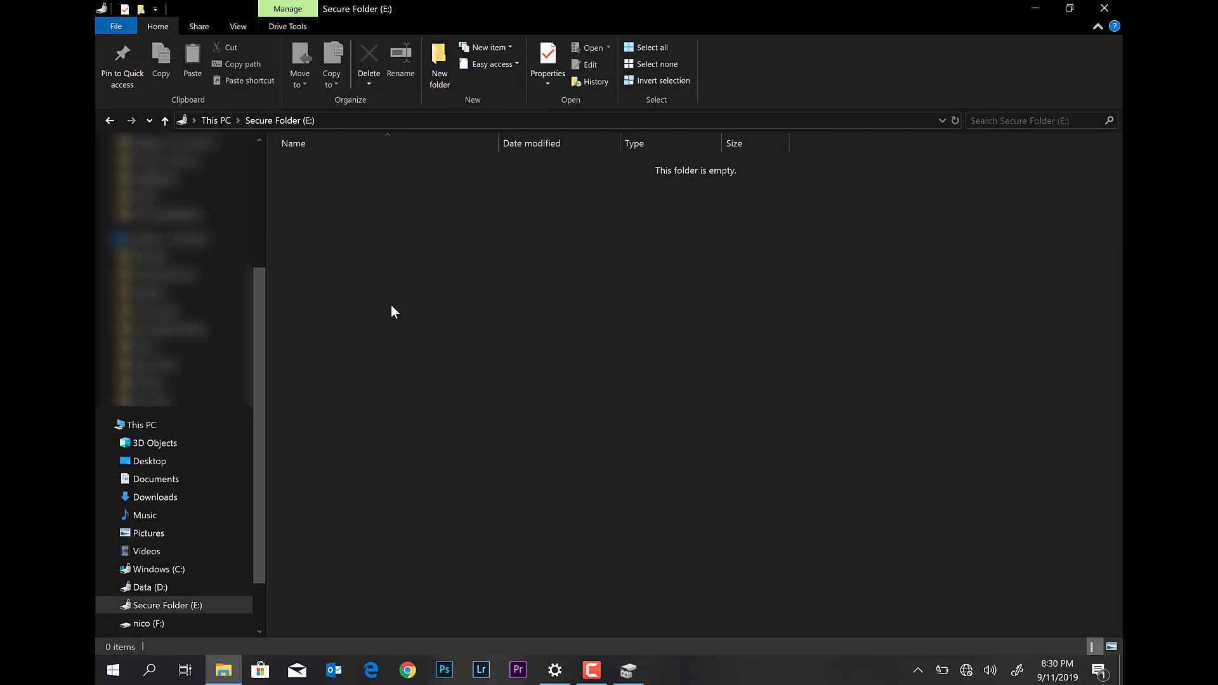
Step: Copy the Photo folder from the Desktop and paste it into the Secure Folder (E:) drive
{"action": "scroll", "coordinate": [208, 430], "scroll_direction": "down", "scroll_amount": 2}
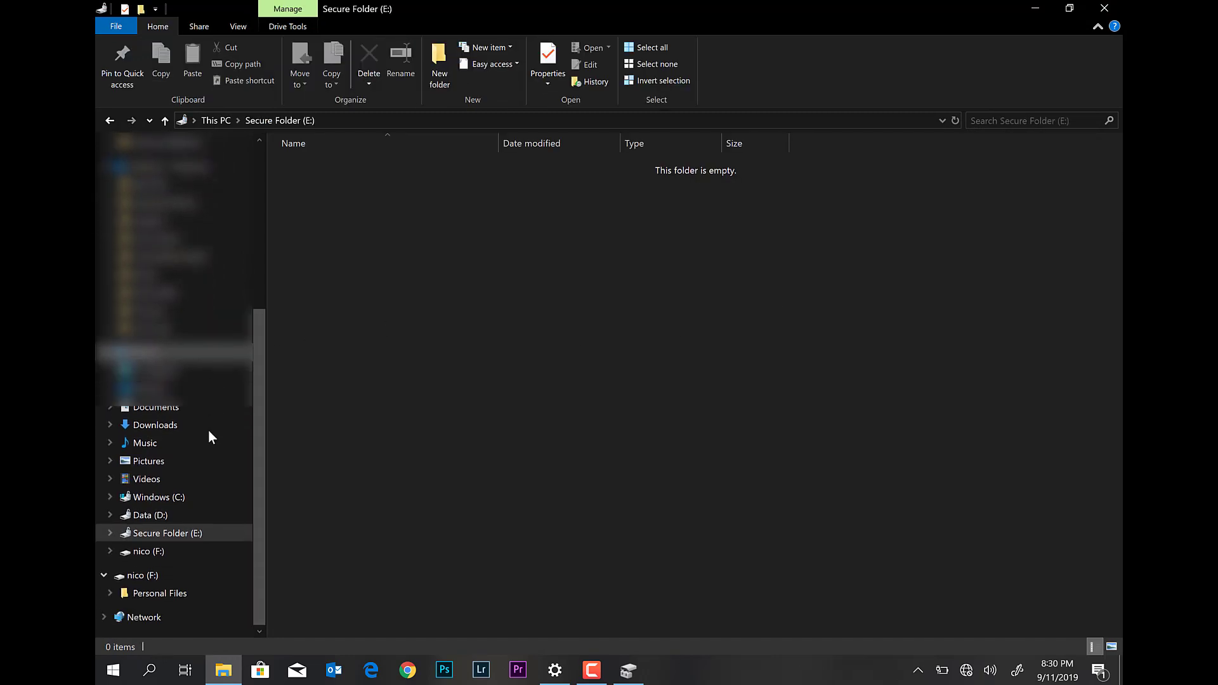
{"action": "left_click", "coordinate": [152, 387]}
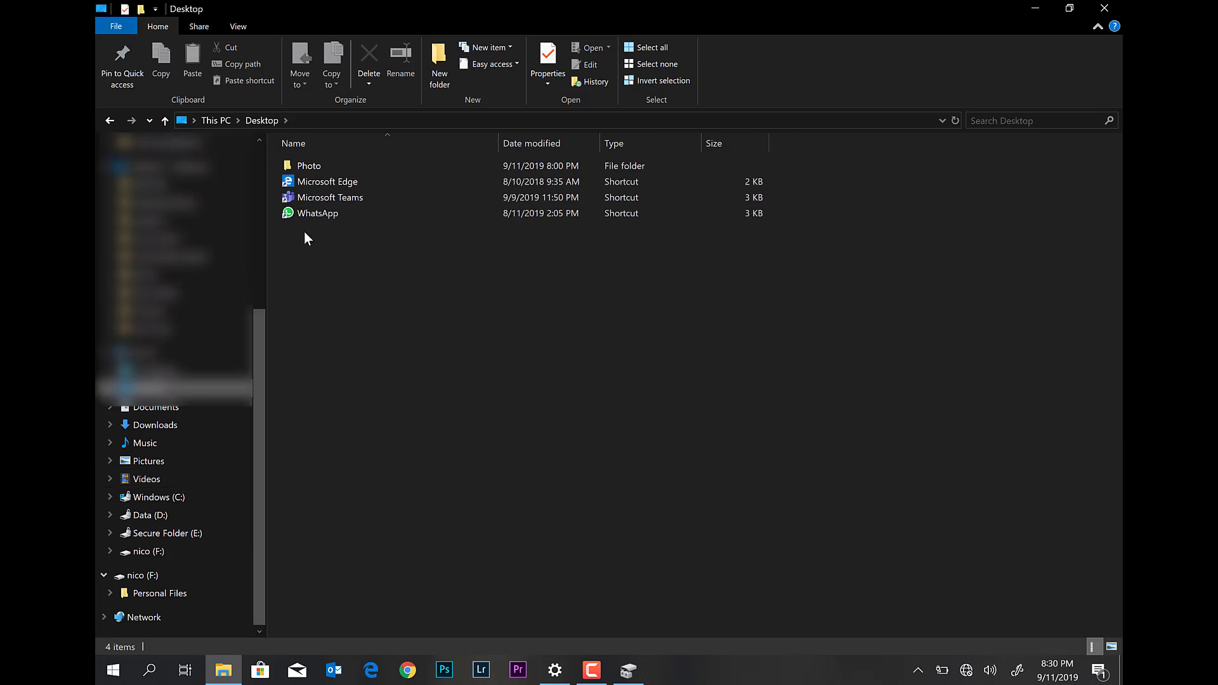
{"action": "left_click", "coordinate": [307, 163]}
{"action": "right_click", "coordinate": [307, 164]}
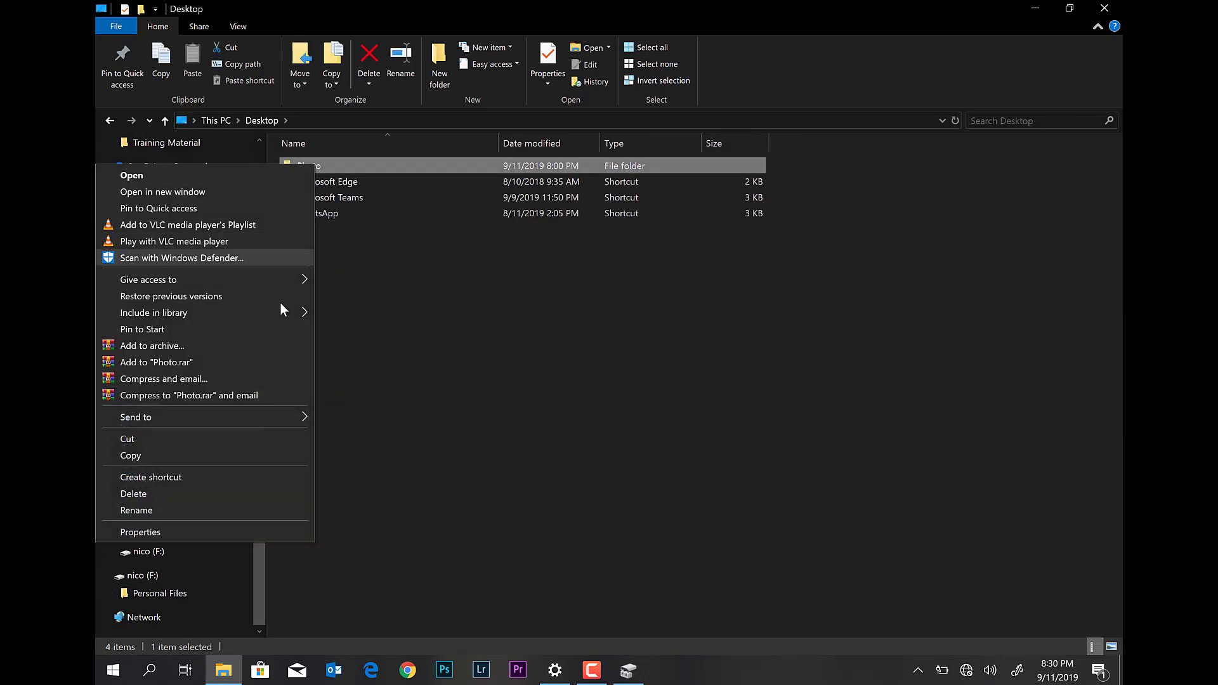
{"action": "left_click", "coordinate": [223, 454]}
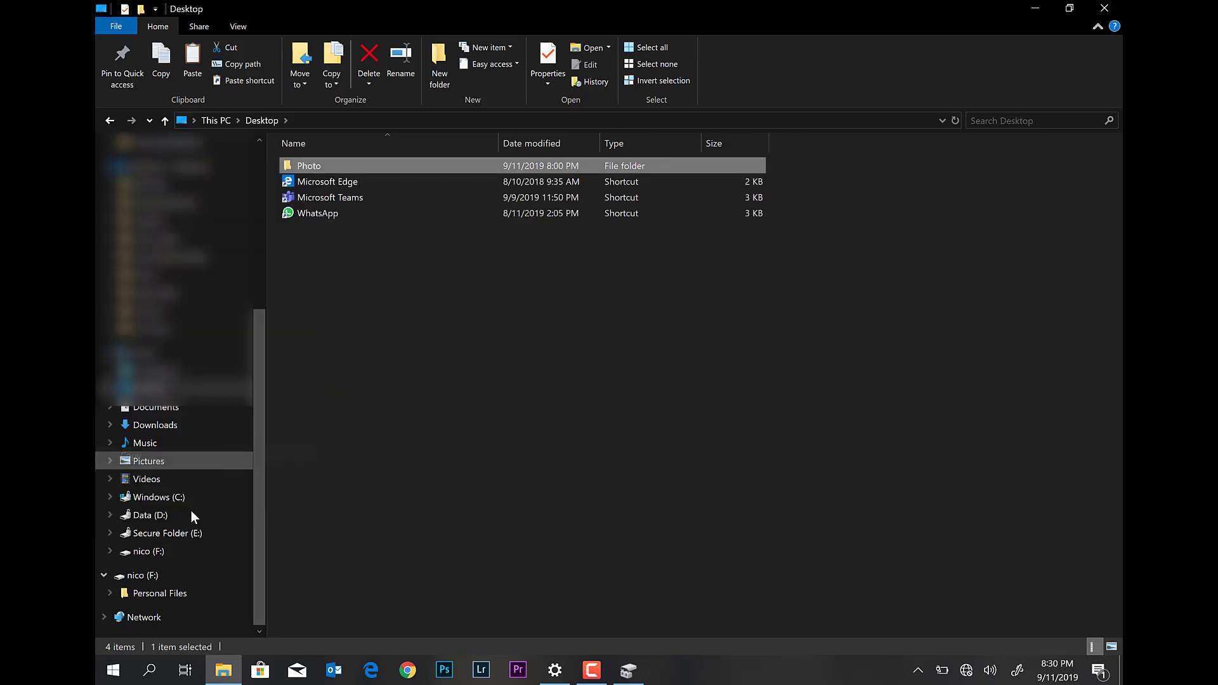
{"action": "left_click", "coordinate": [162, 538]}
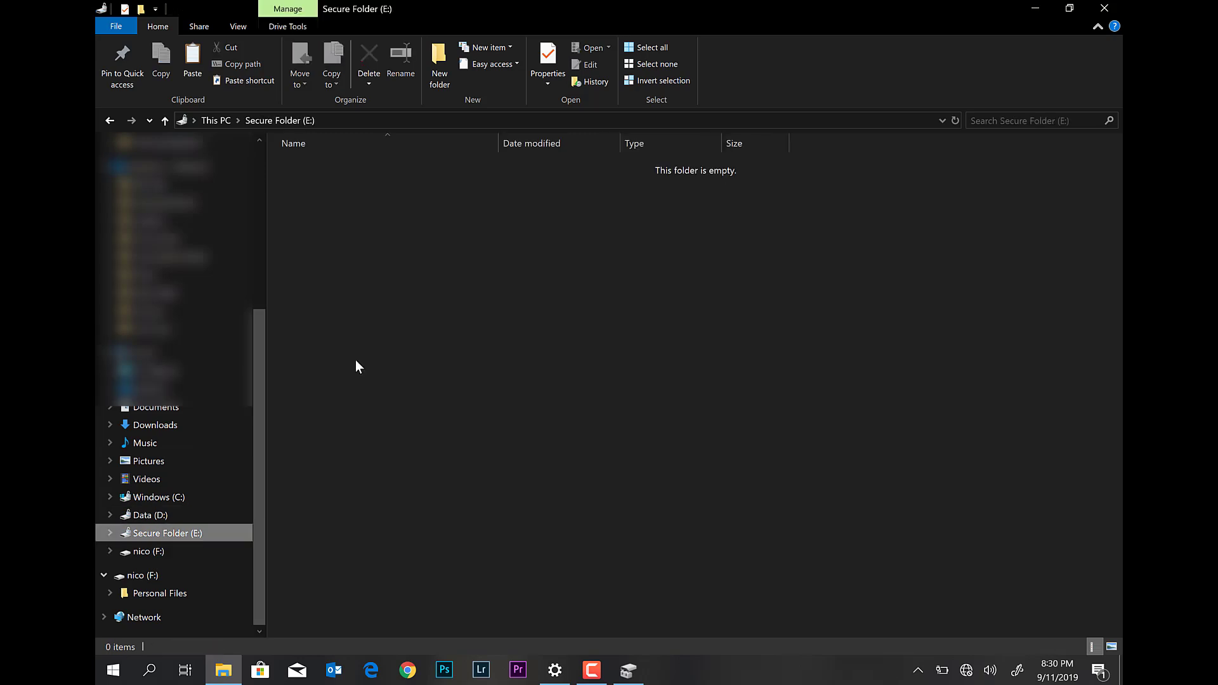
{"action": "right_click", "coordinate": [382, 328]}
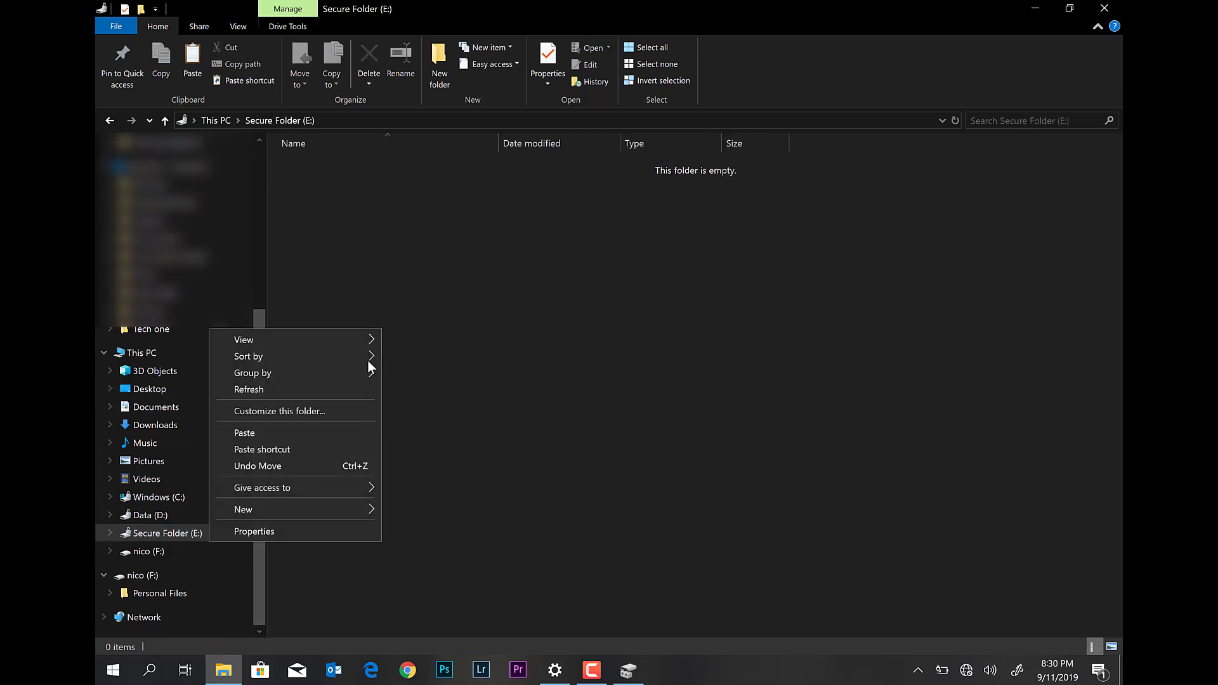
{"action": "left_click", "coordinate": [334, 433]}
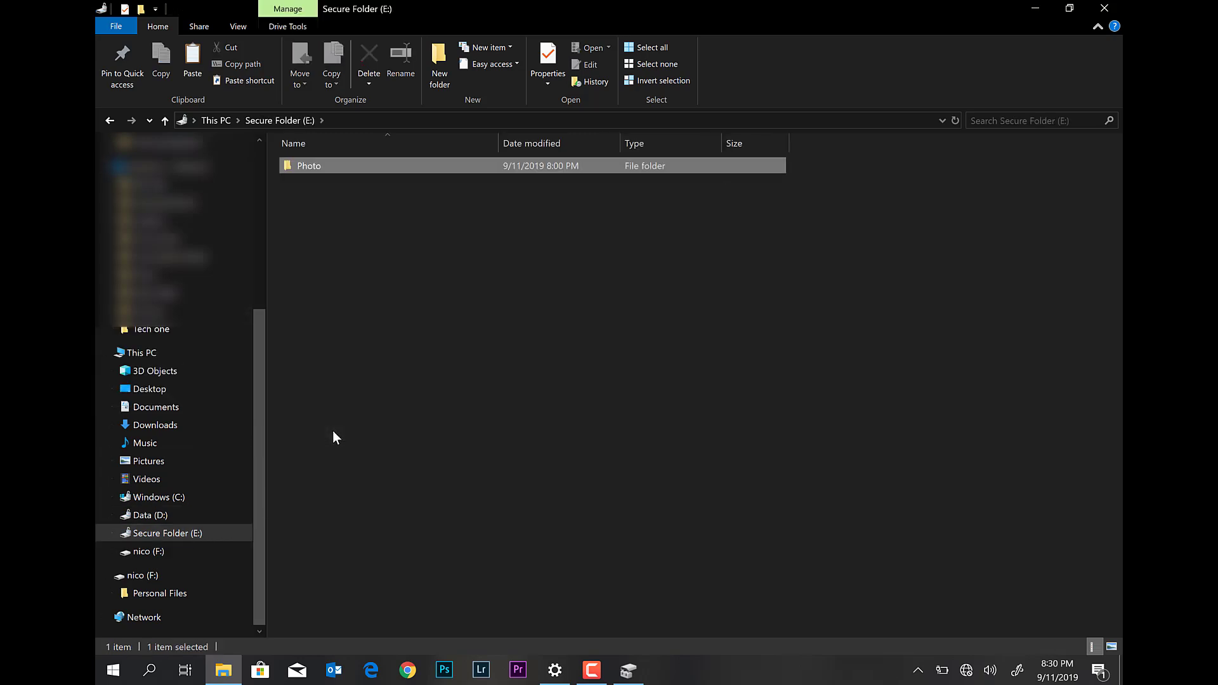
Step: Return to This PC and eject the Secure Folder (E:) drive to lock the copied files
{"action": "left_click", "coordinate": [165, 120]}
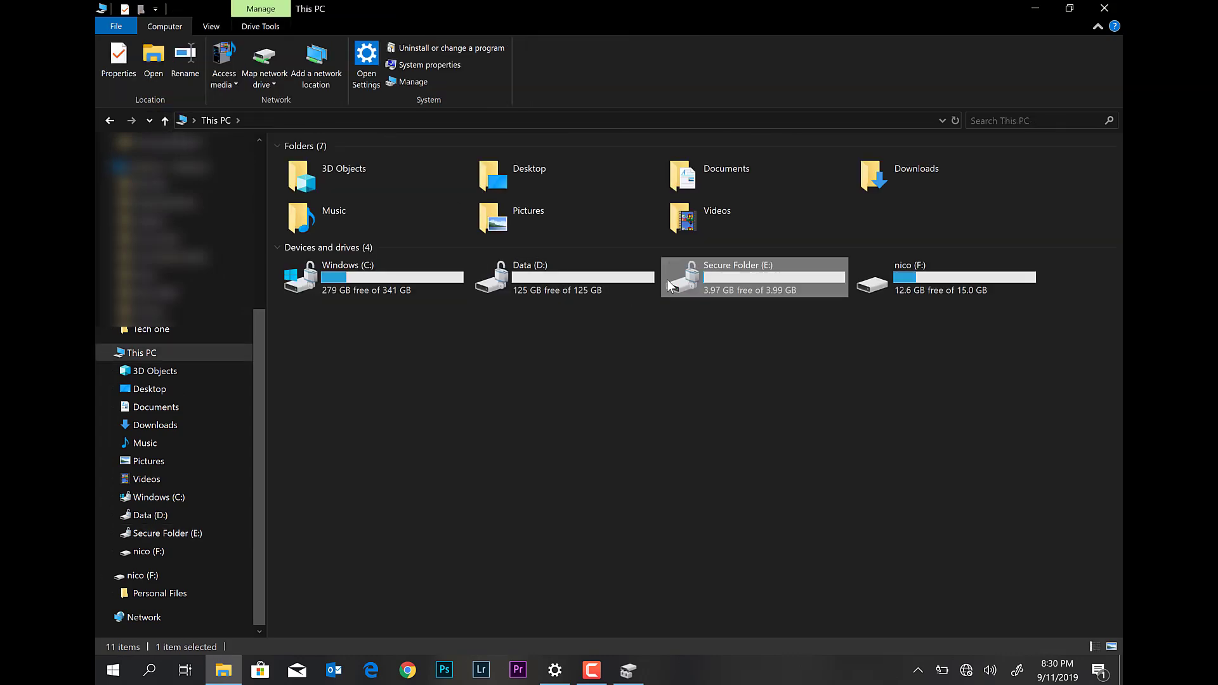
{"action": "right_click", "coordinate": [668, 279]}
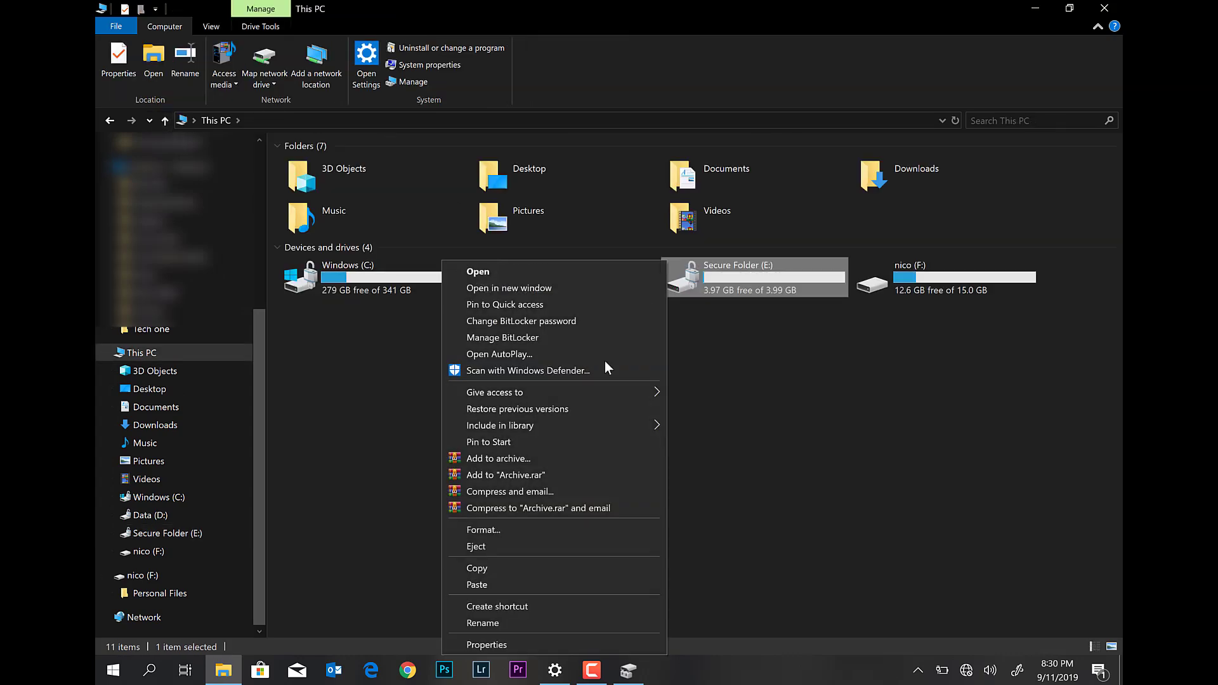
{"action": "left_click", "coordinate": [528, 548]}
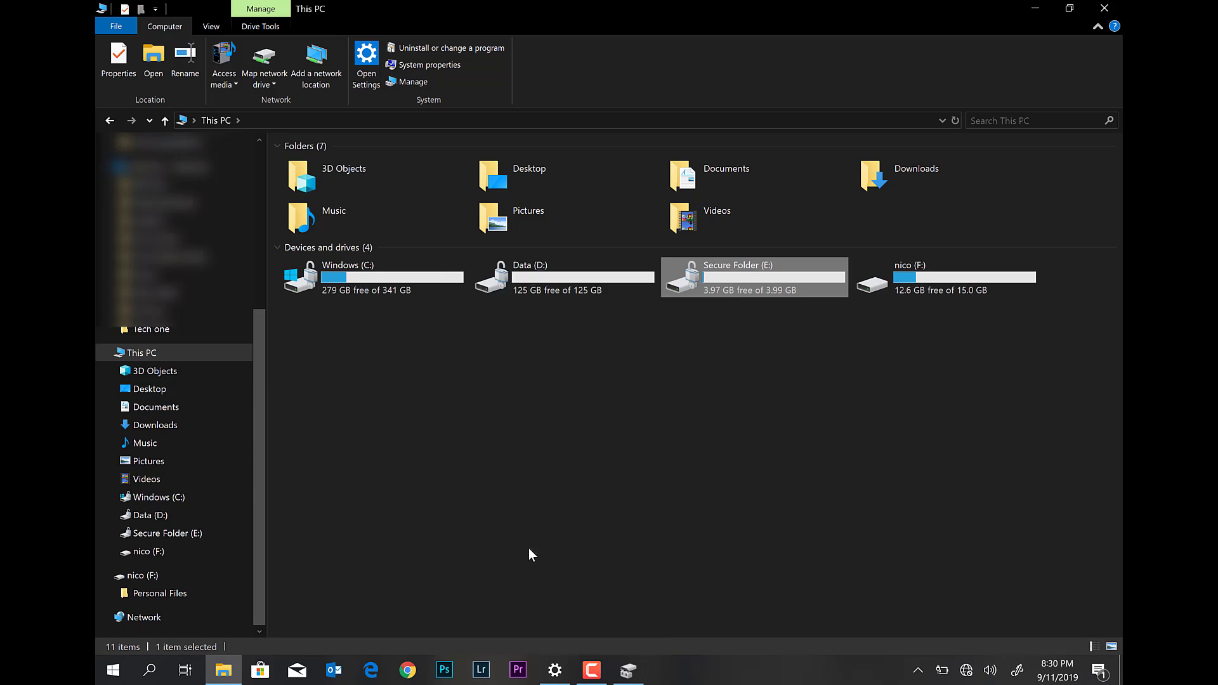